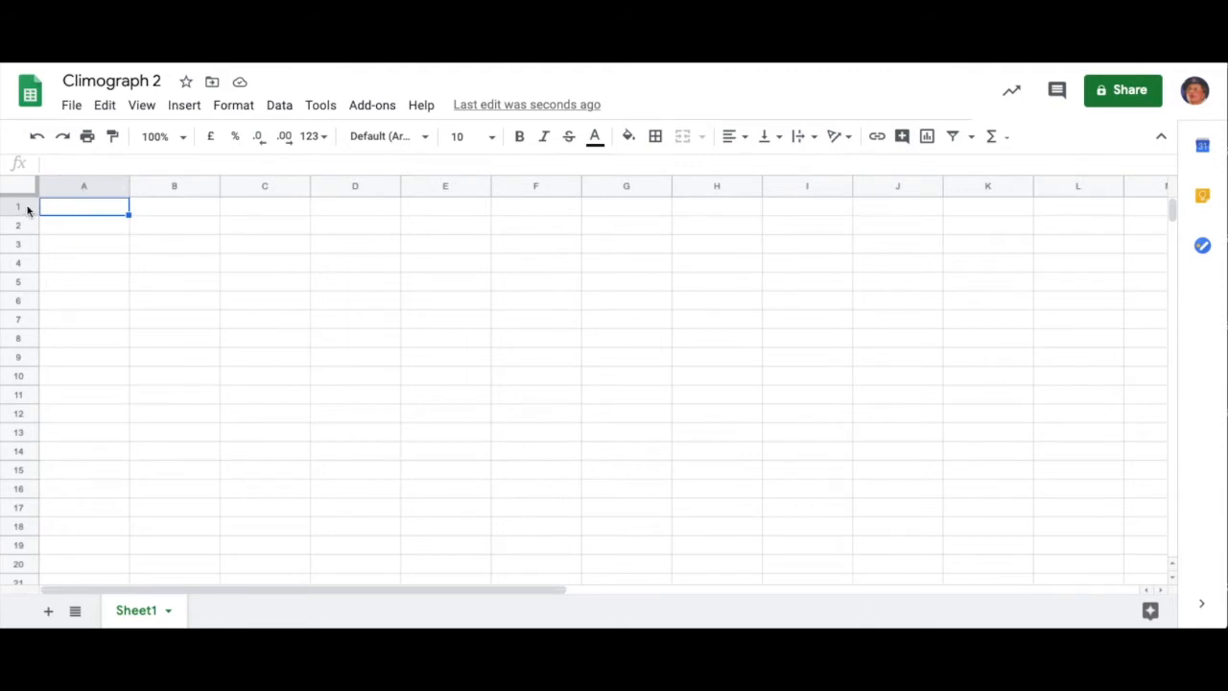
pyautogui.click(182, 188)
pyautogui.click(177, 207)
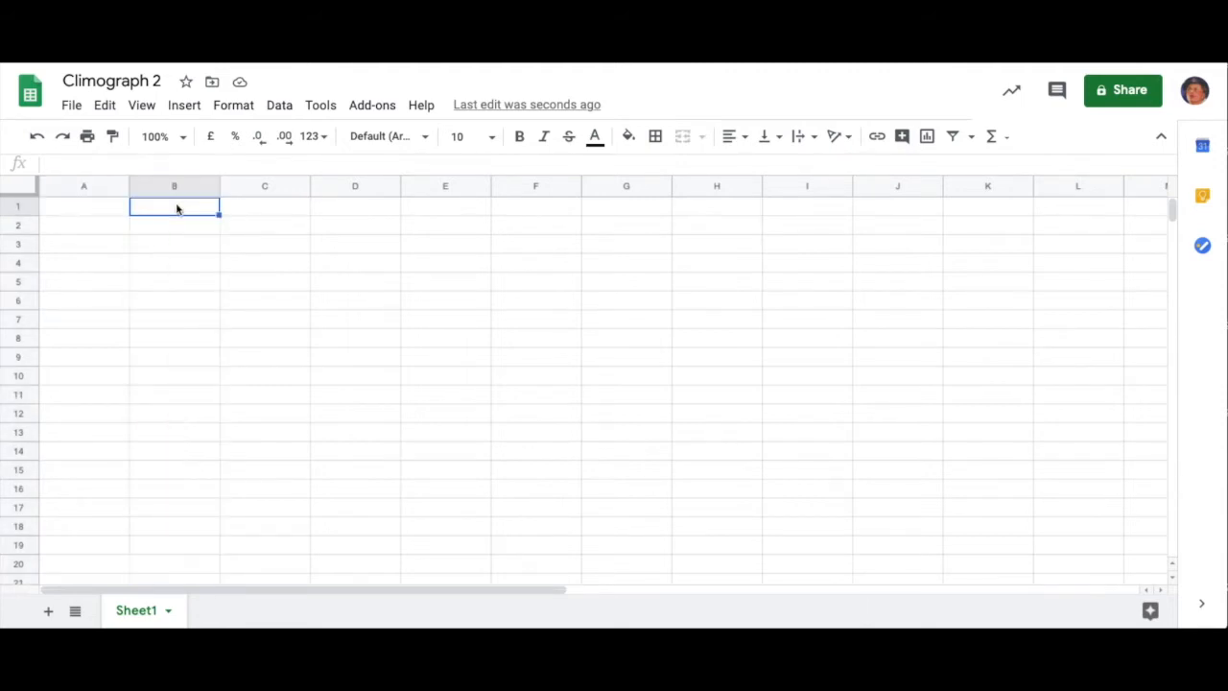
pyautogui.click(274, 211)
pyautogui.click(154, 318)
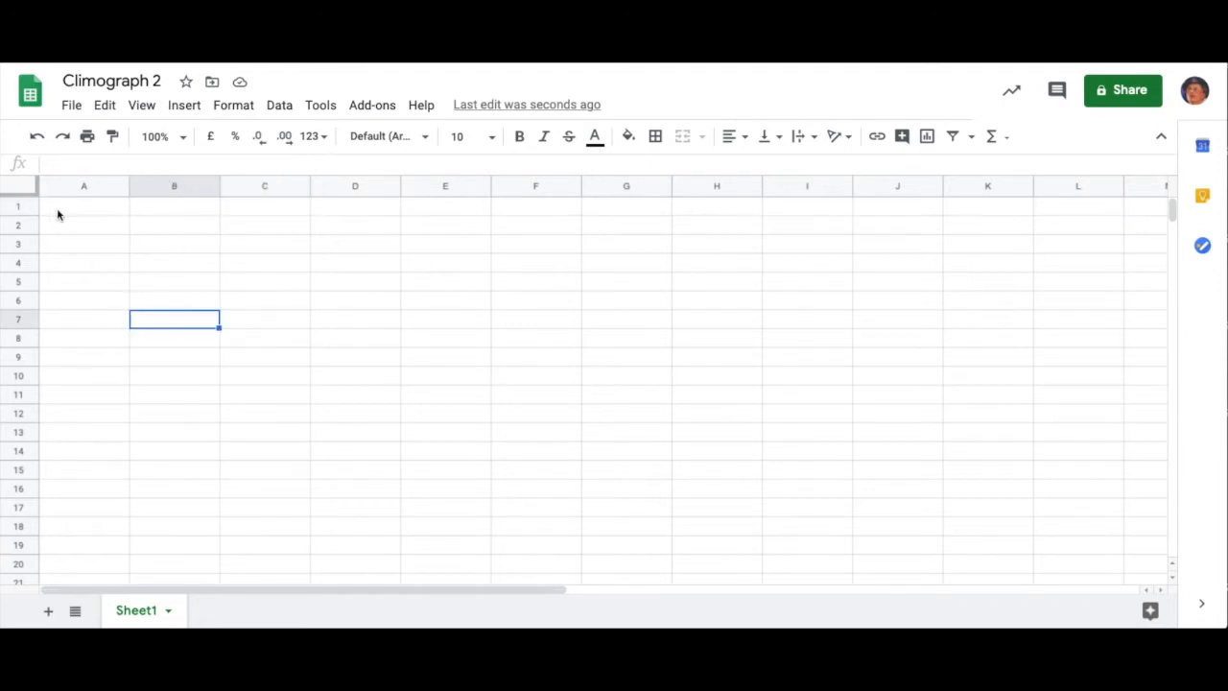
# Enter the heading Month in cell A1 and Jan in A2
pyautogui.click(57, 213)
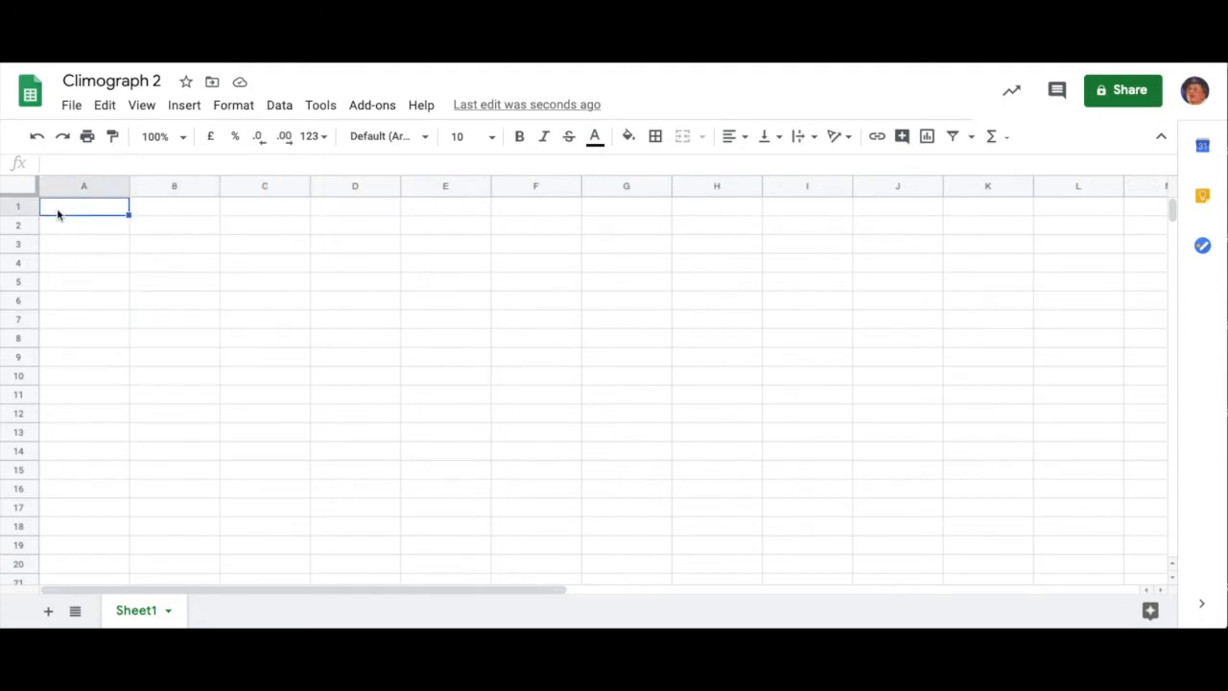
pyautogui.write('Month')
pyautogui.press('Return')
pyautogui.write('Jan')
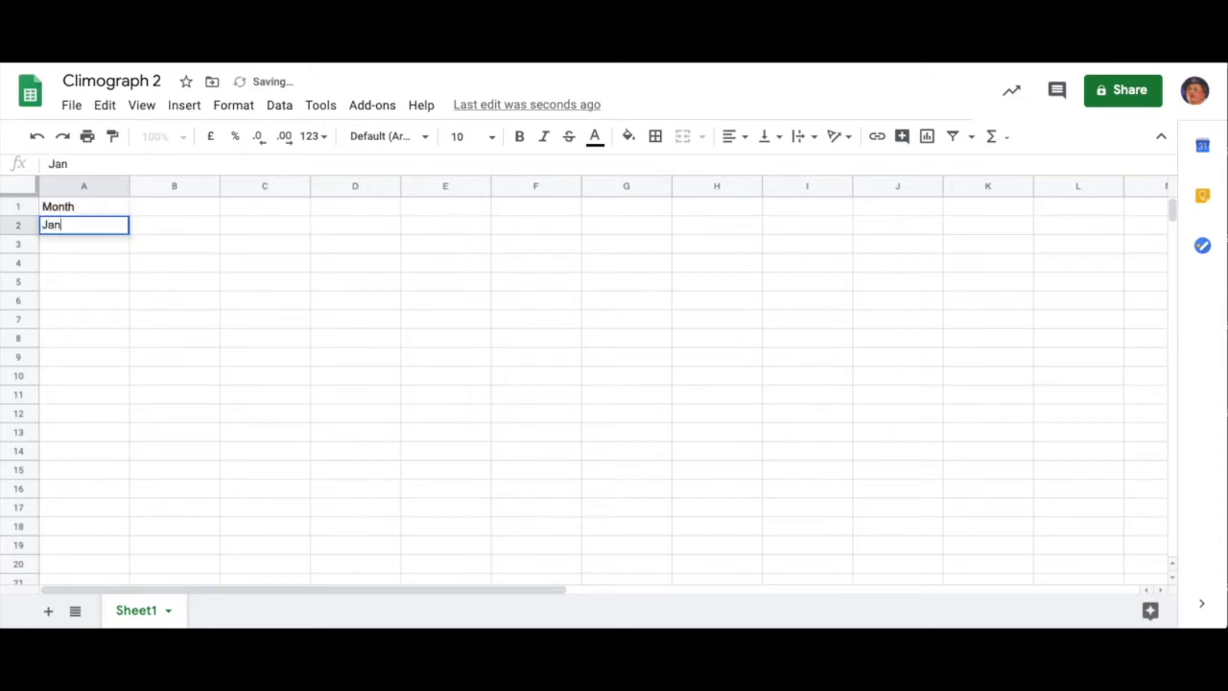
pyautogui.press('Return')
# Fill the month names down column A from Jan in A2 to Dec in A13
pyautogui.click(86, 232)
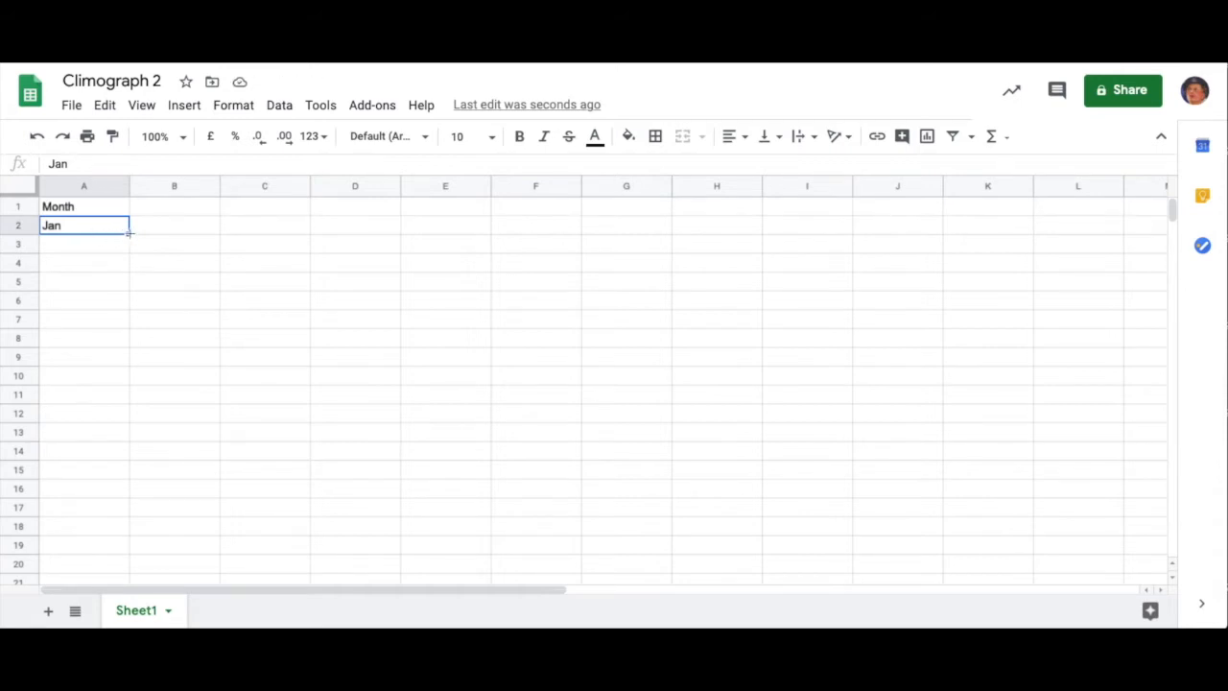
pyautogui.moveTo(131, 242); pyautogui.dragTo(133, 361)
pyautogui.moveTo(121, 439); pyautogui.dragTo(121, 440)
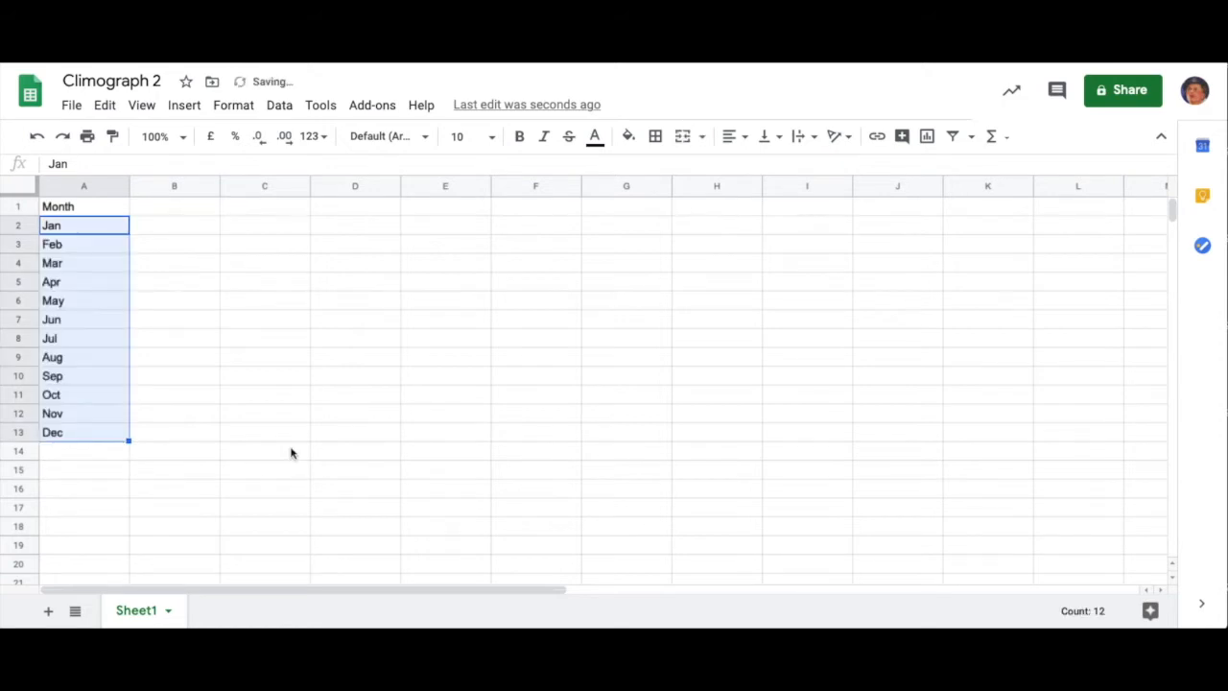
pyautogui.click(149, 365)
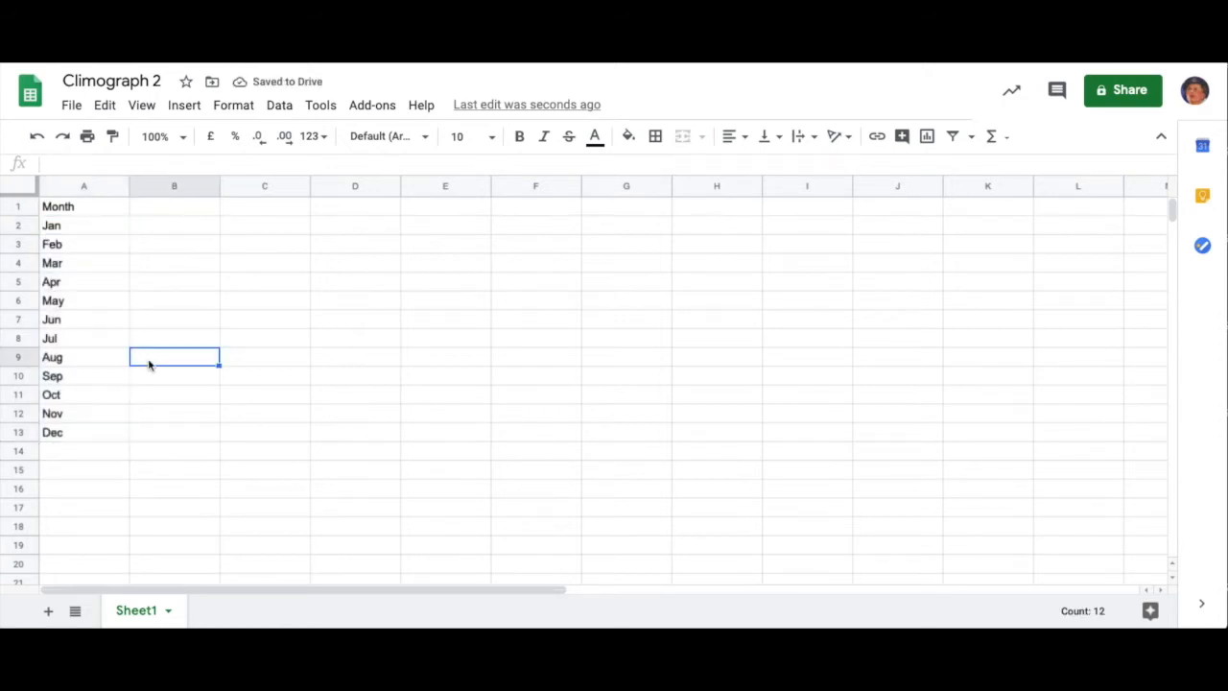
# Enter the heading Rainfall in B1 and copy the monthly rainfall values B2:B13 from the Climograph spreadsheet beneath it
pyautogui.click(156, 215)
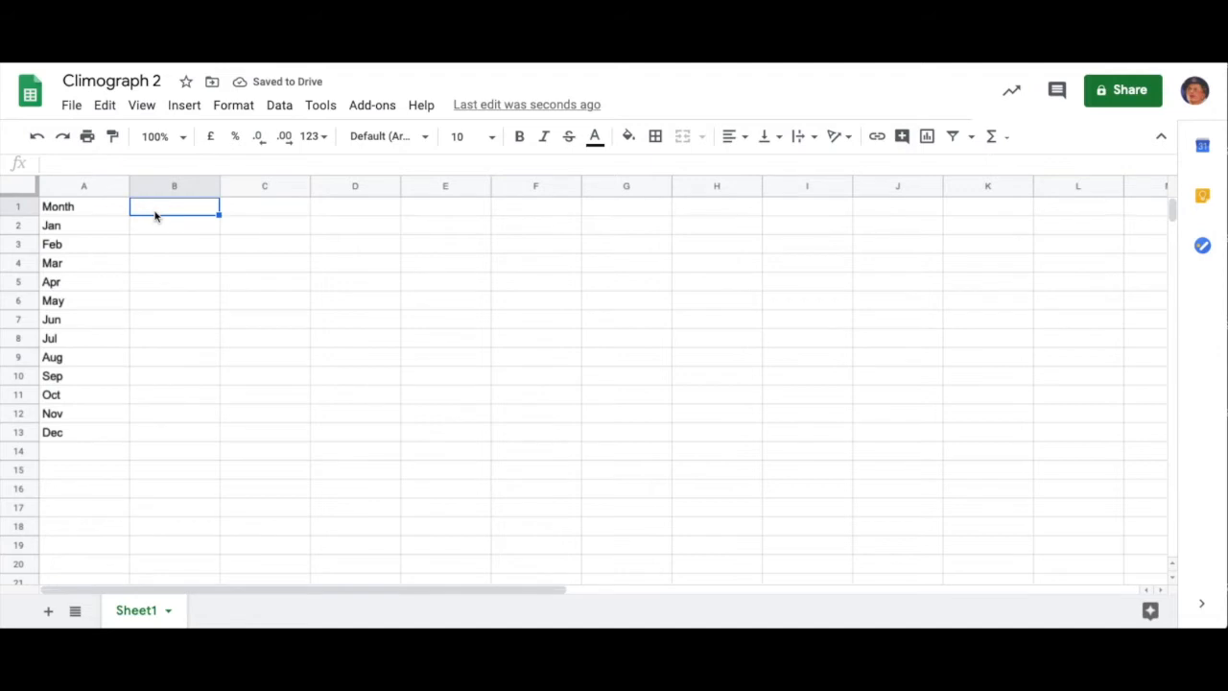
pyautogui.write('Rainfall')
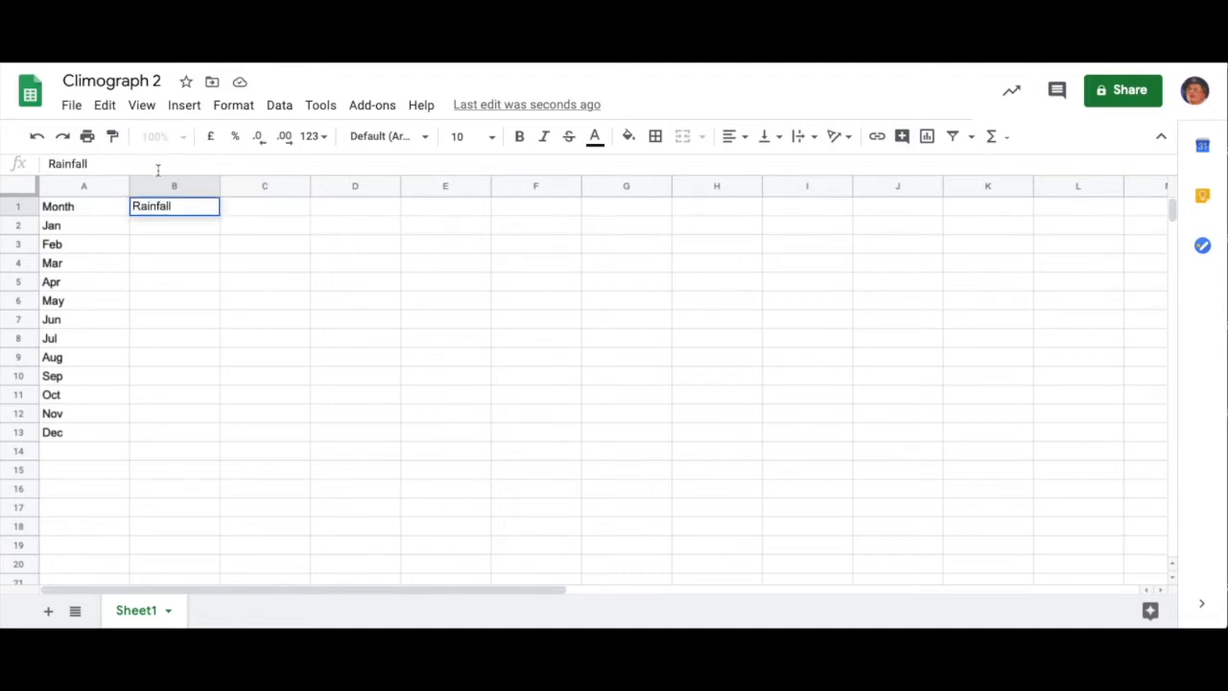
pyautogui.press('Return')
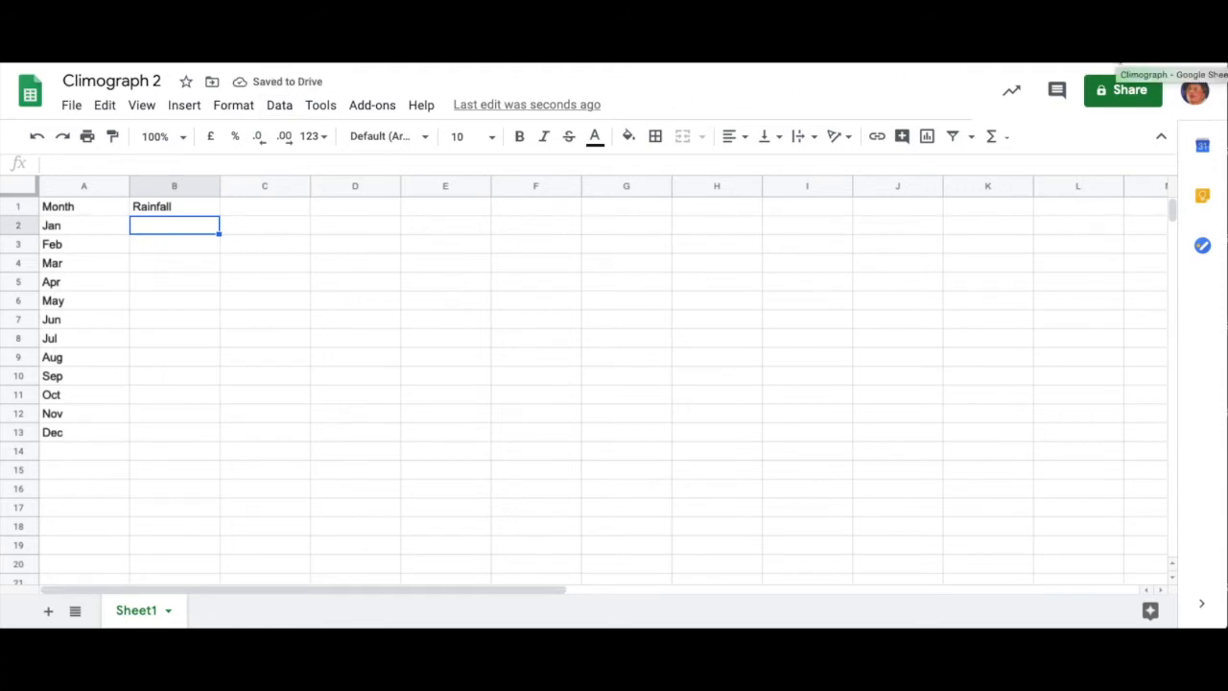
pyautogui.click(1117, 58)
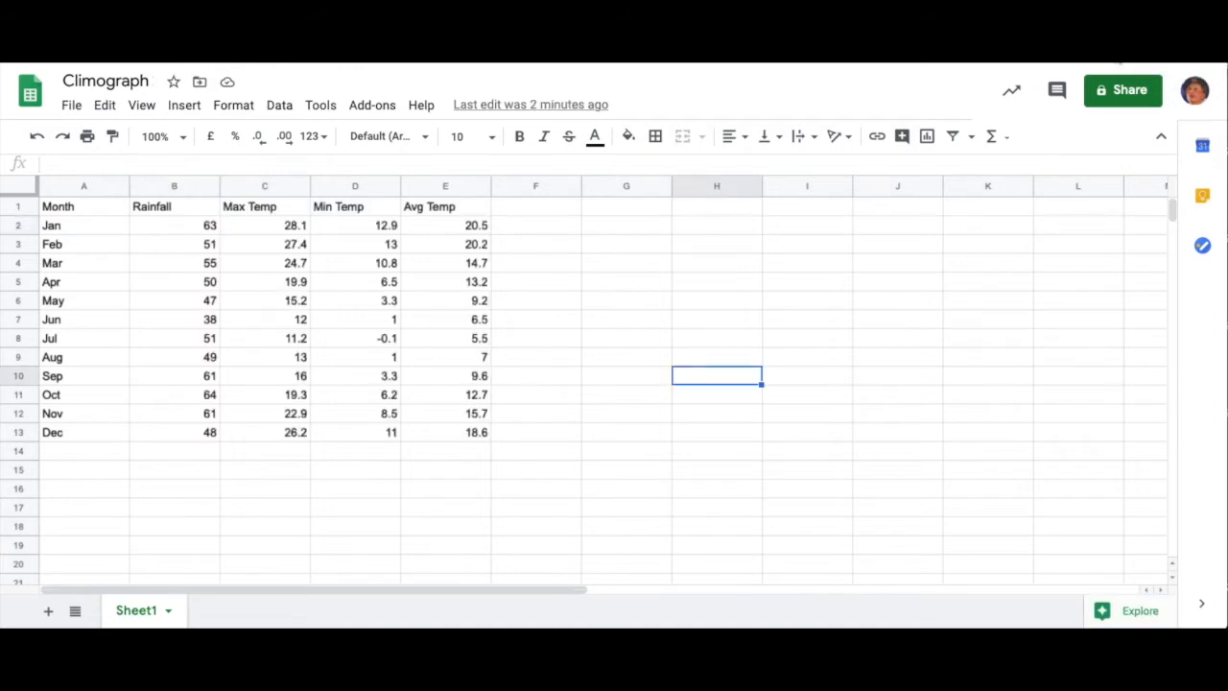
pyautogui.moveTo(181, 226); pyautogui.dragTo(191, 439)
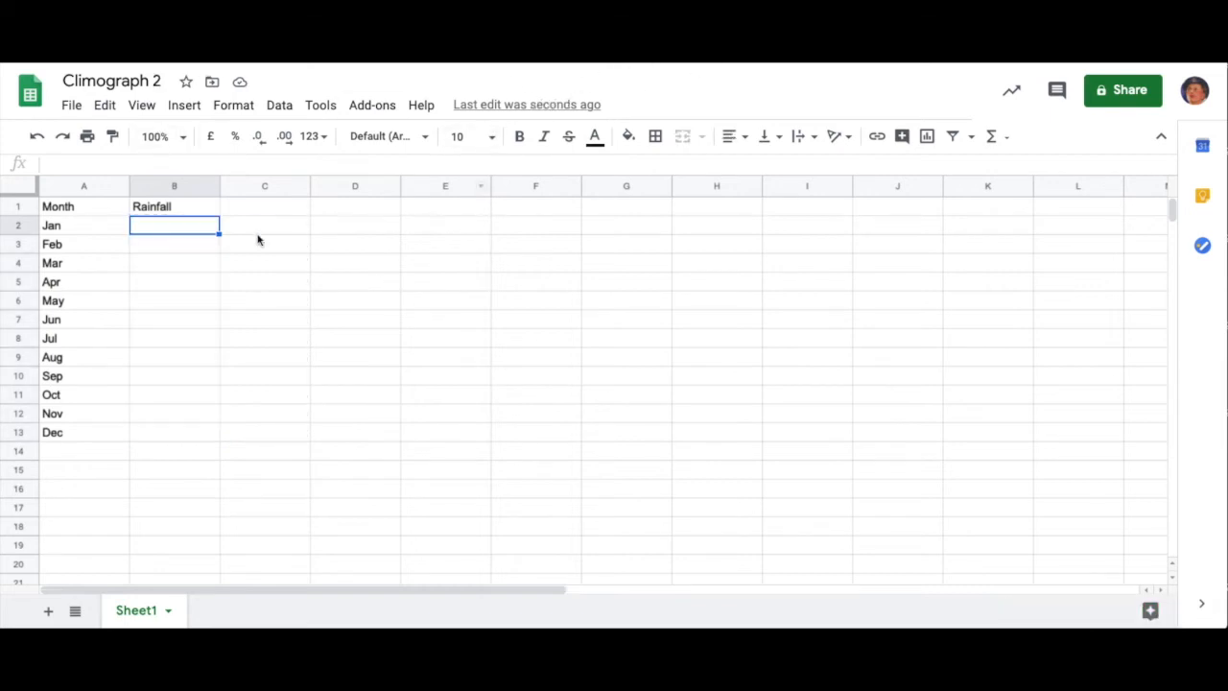
pyautogui.hotkey('ctrl', 'v')
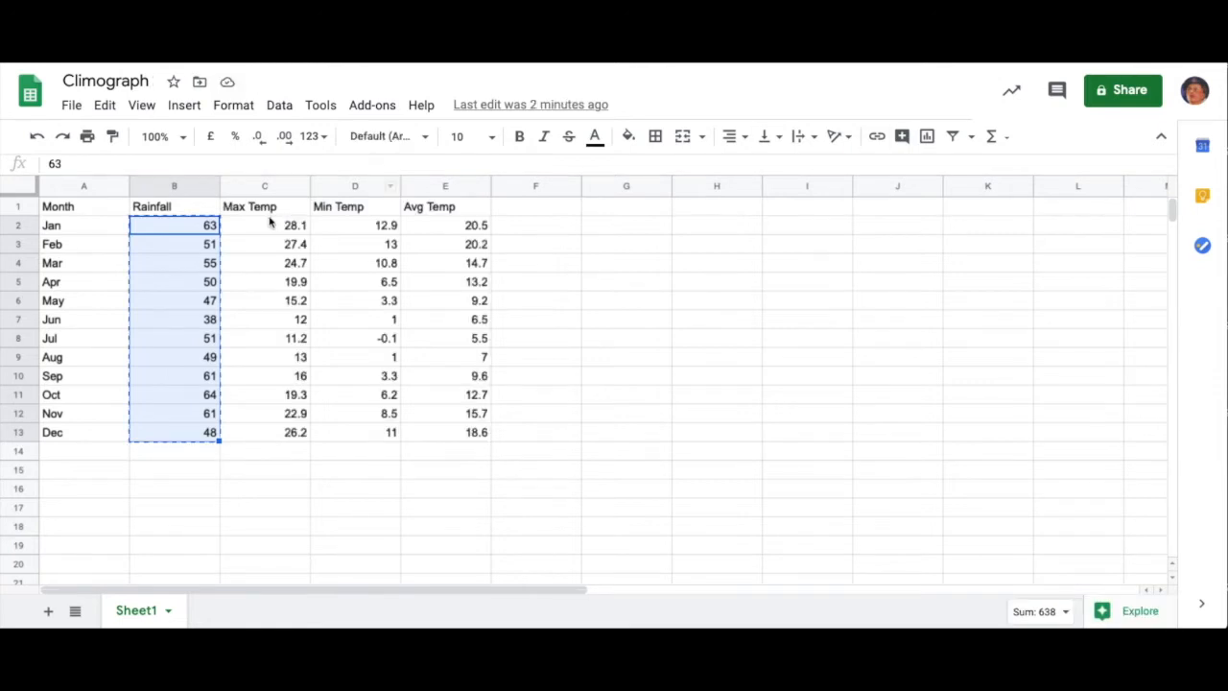
# Copy the Max Temp, Min Temp and Avg Temp columns with headings from the Climograph spreadsheet into Climograph 2, starting at C1
pyautogui.click(269, 213)
pyautogui.moveTo(268, 209); pyautogui.dragTo(467, 431)
pyautogui.hotkey('ctrl', 'c')
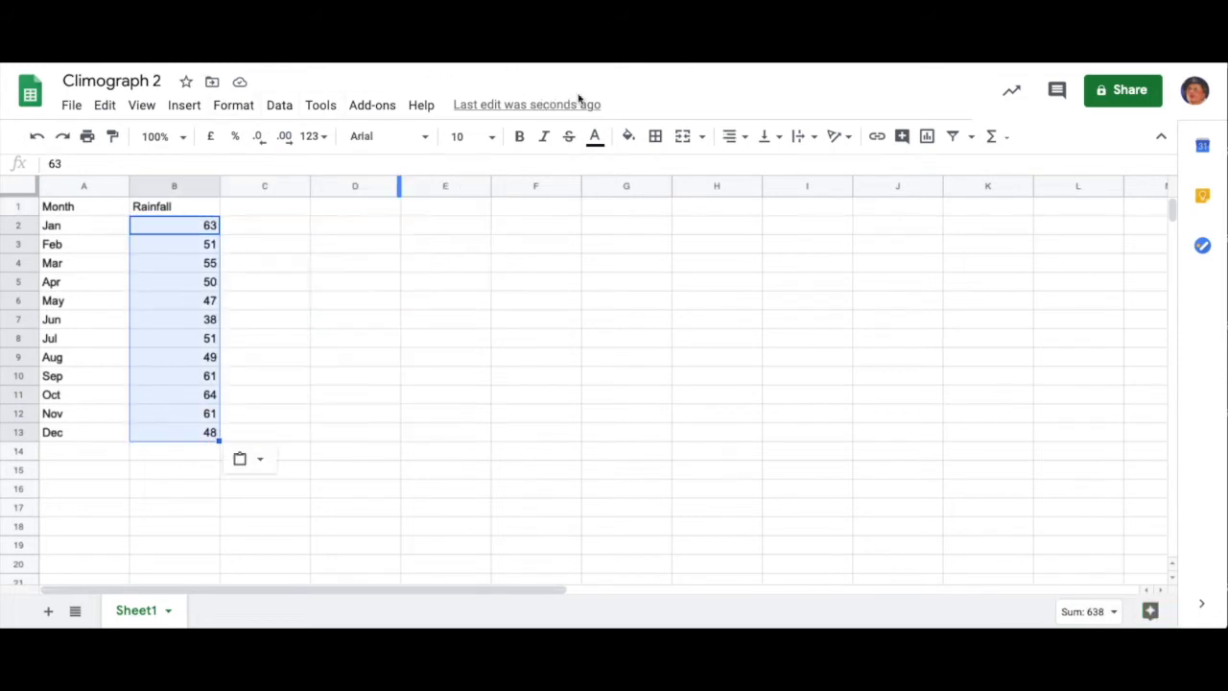
pyautogui.click(275, 206)
pyautogui.hotkey('ctrl', 'v')
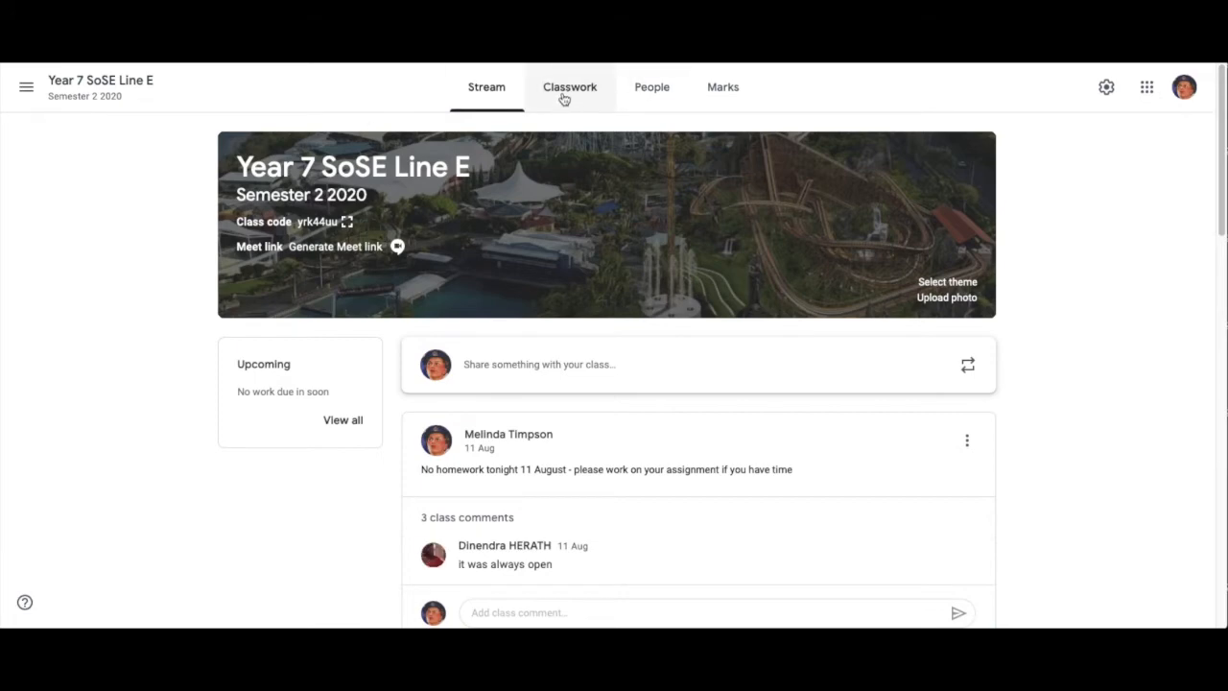
# Switch to Google Classroom and look through the Theme Park Assignment - Part A materials in the Year 7 SoSE Line E classwork
pyautogui.click(565, 97)
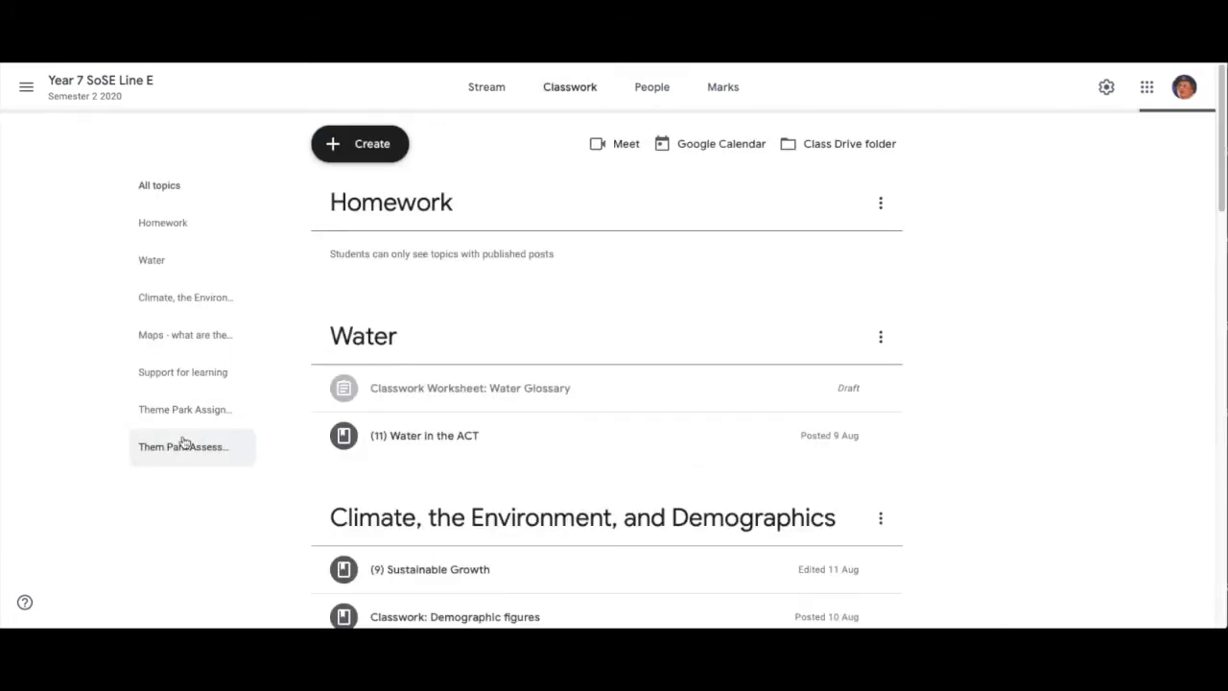
pyautogui.click(165, 406)
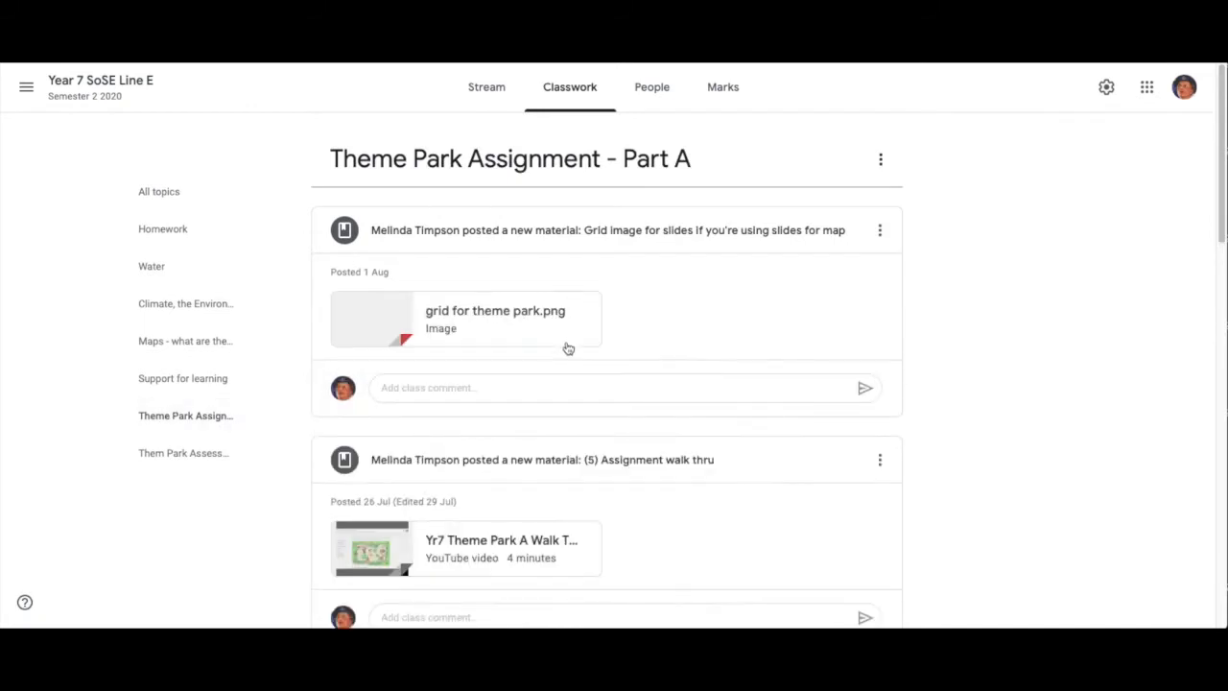
pyautogui.scroll(-4, 539, 463)
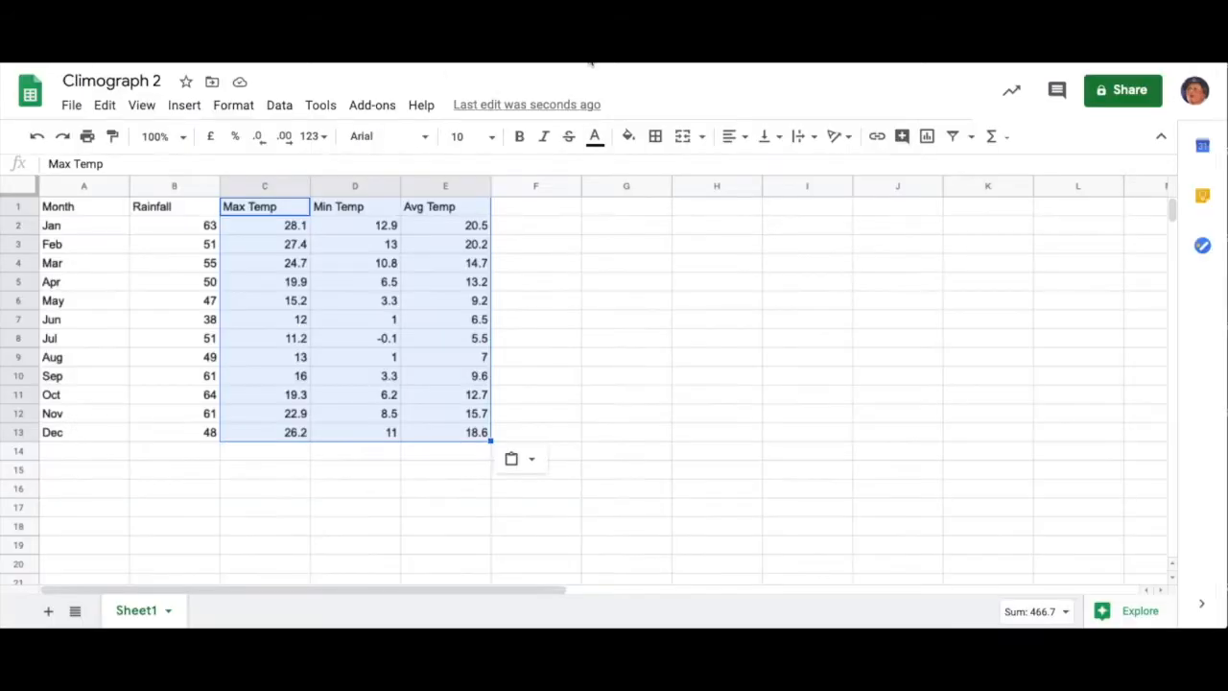
# Insert a chart from the climate data in A1:E13 of Climograph 2 and set its type to Combo chart
pyautogui.click(661, 344)
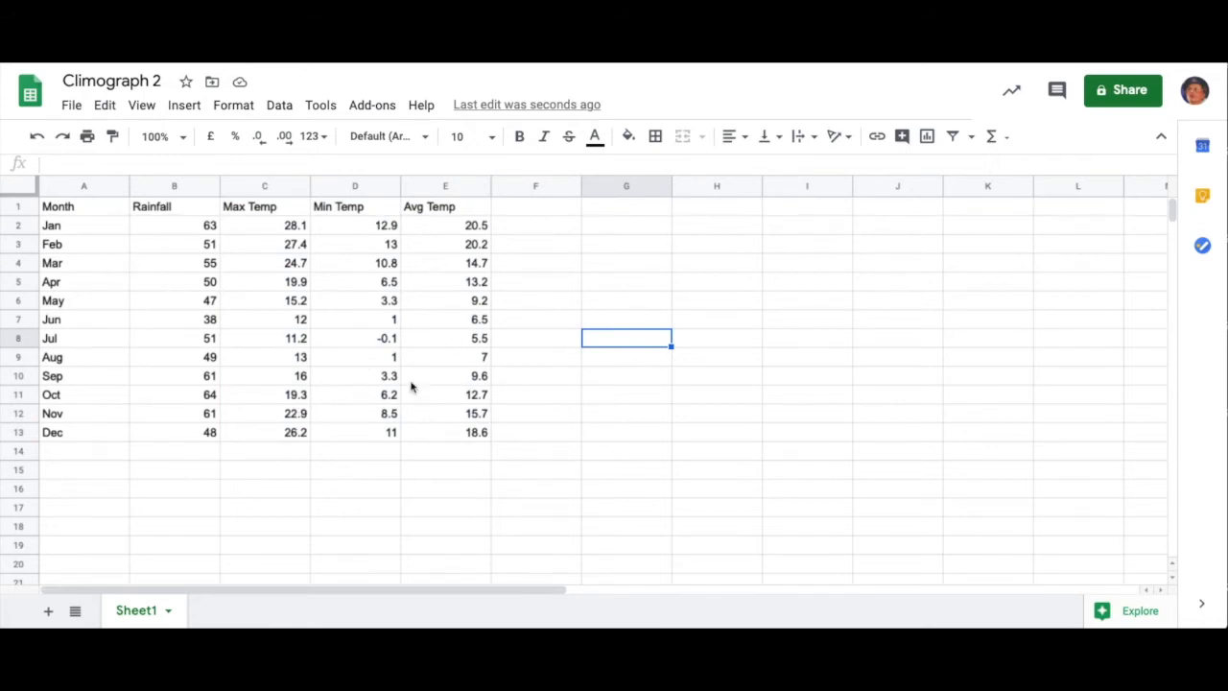
pyautogui.click(60, 213)
pyautogui.moveTo(60, 213); pyautogui.dragTo(450, 435)
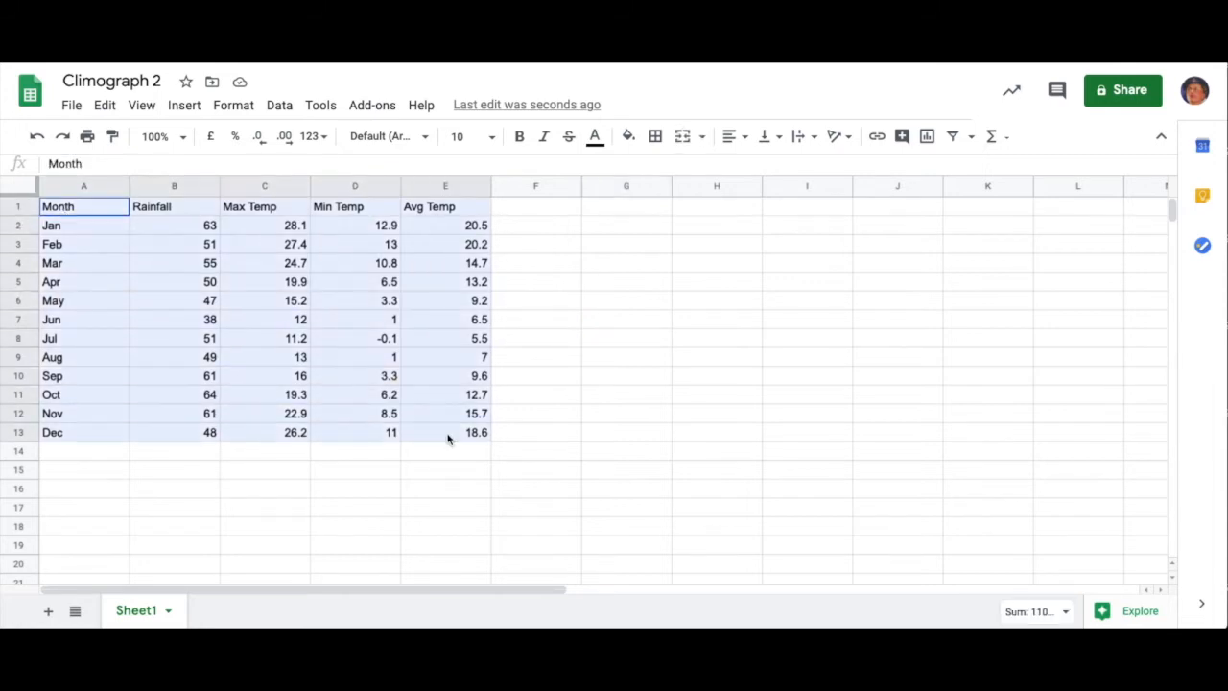
pyautogui.click(184, 106)
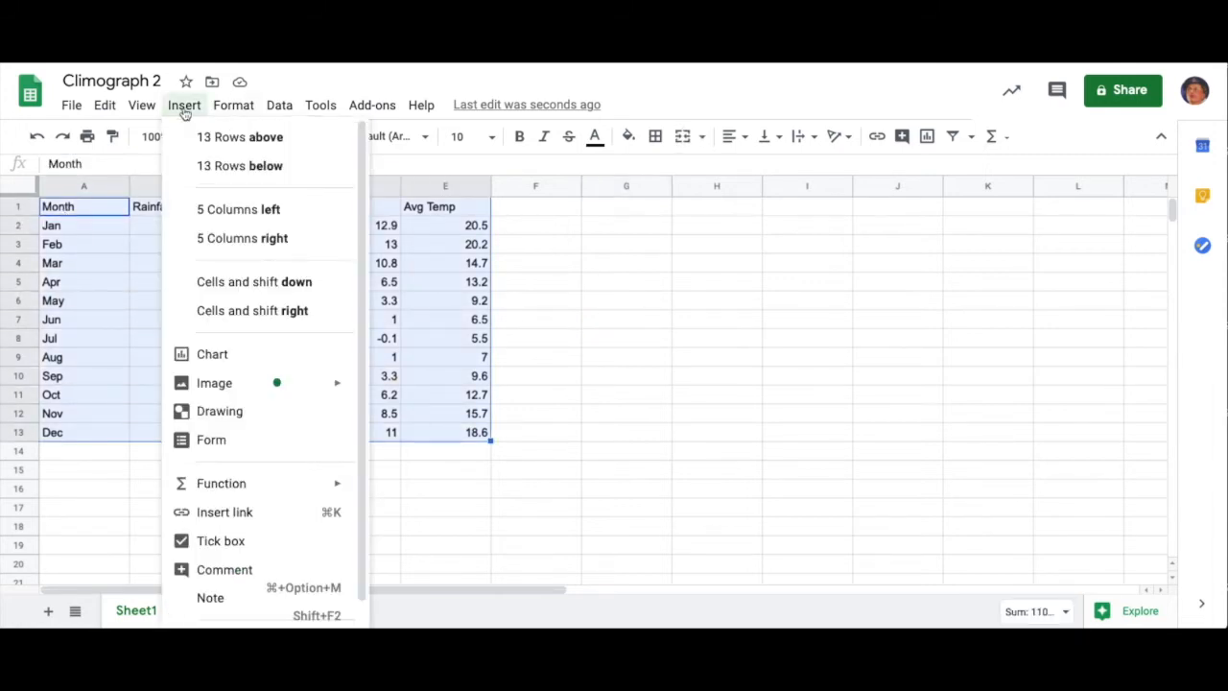
pyautogui.click(209, 355)
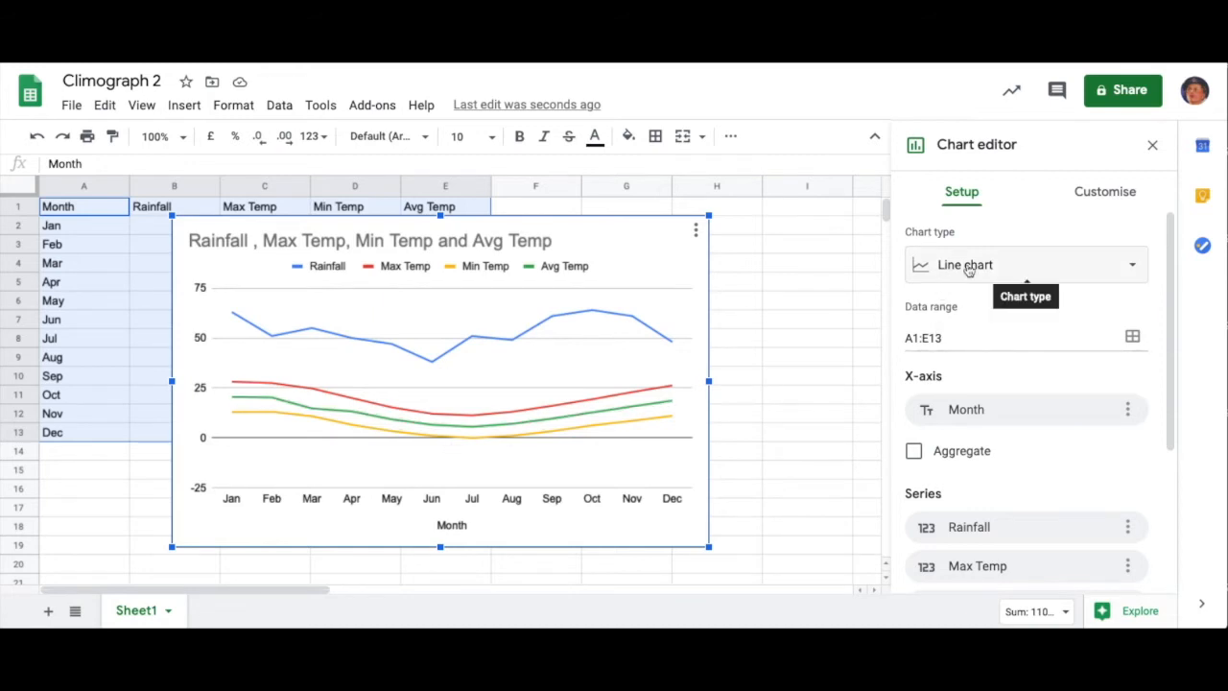
pyautogui.click(1136, 270)
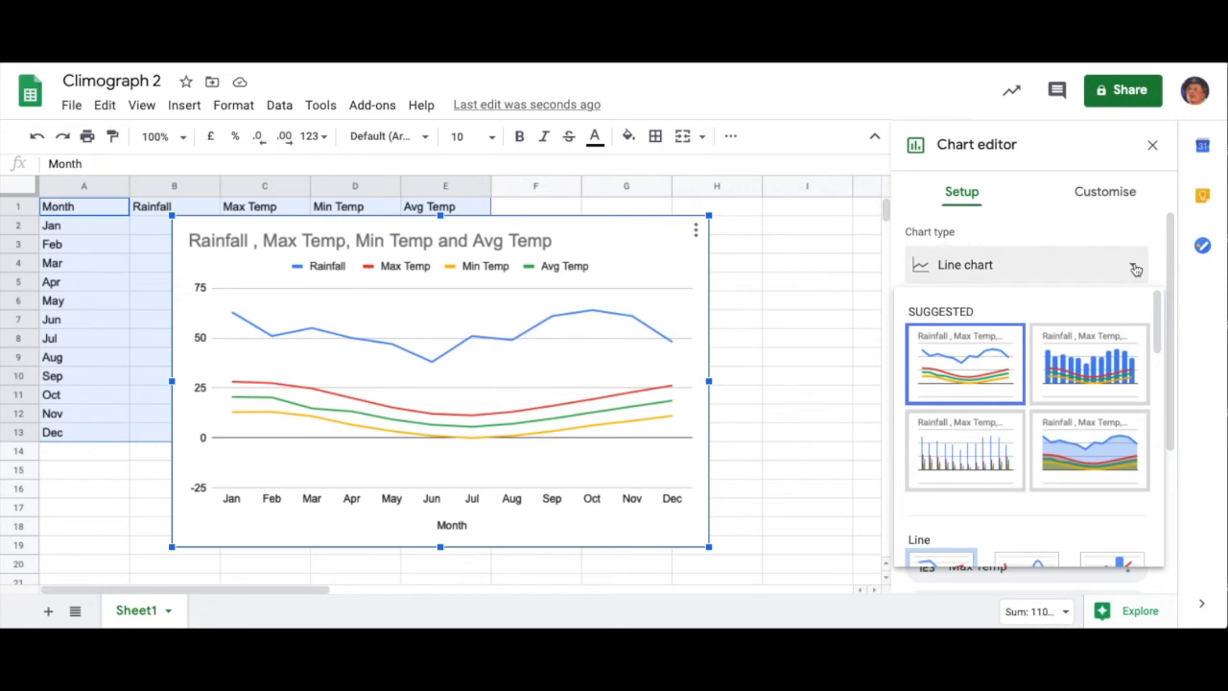
pyautogui.click(1086, 379)
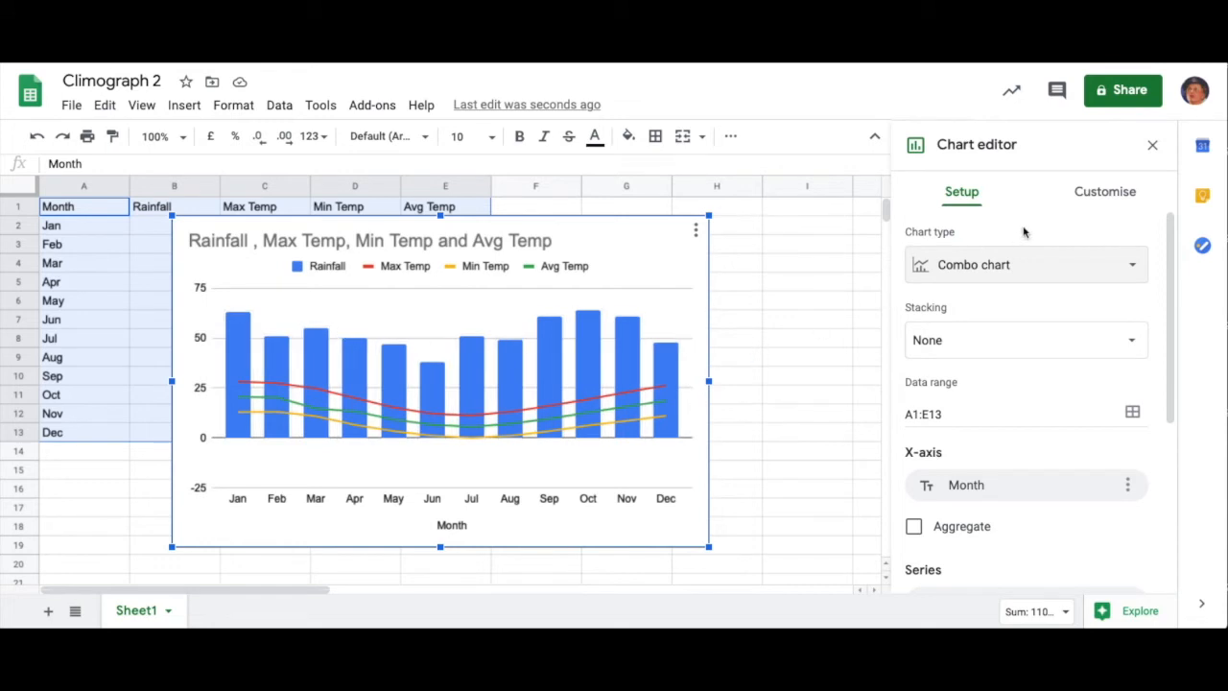
# Open the chart's series customisation and show the settings of the Rainfall series
pyautogui.click(1093, 199)
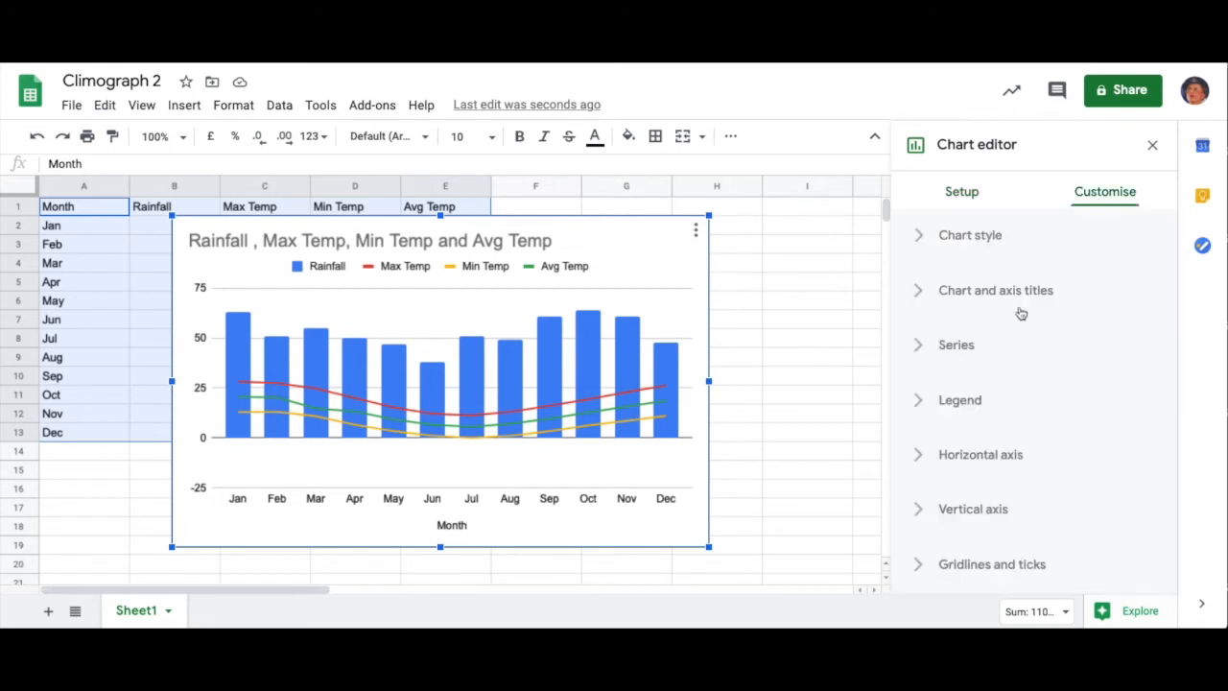
pyautogui.click(952, 348)
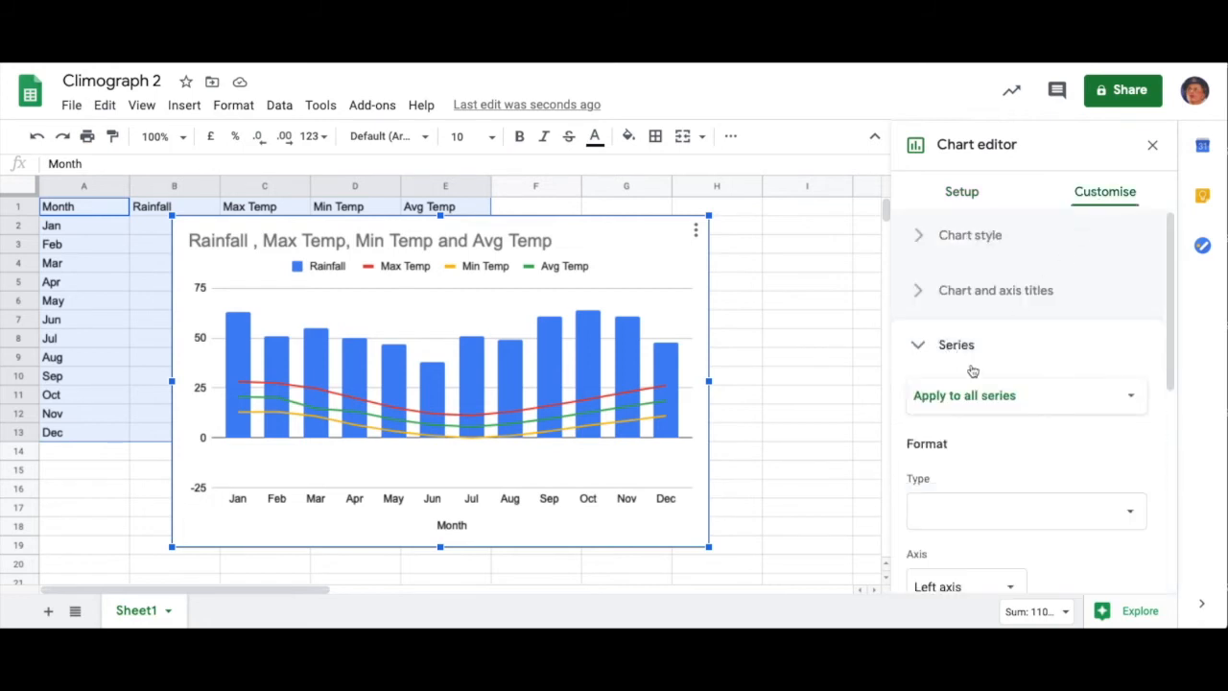
pyautogui.click(1142, 401)
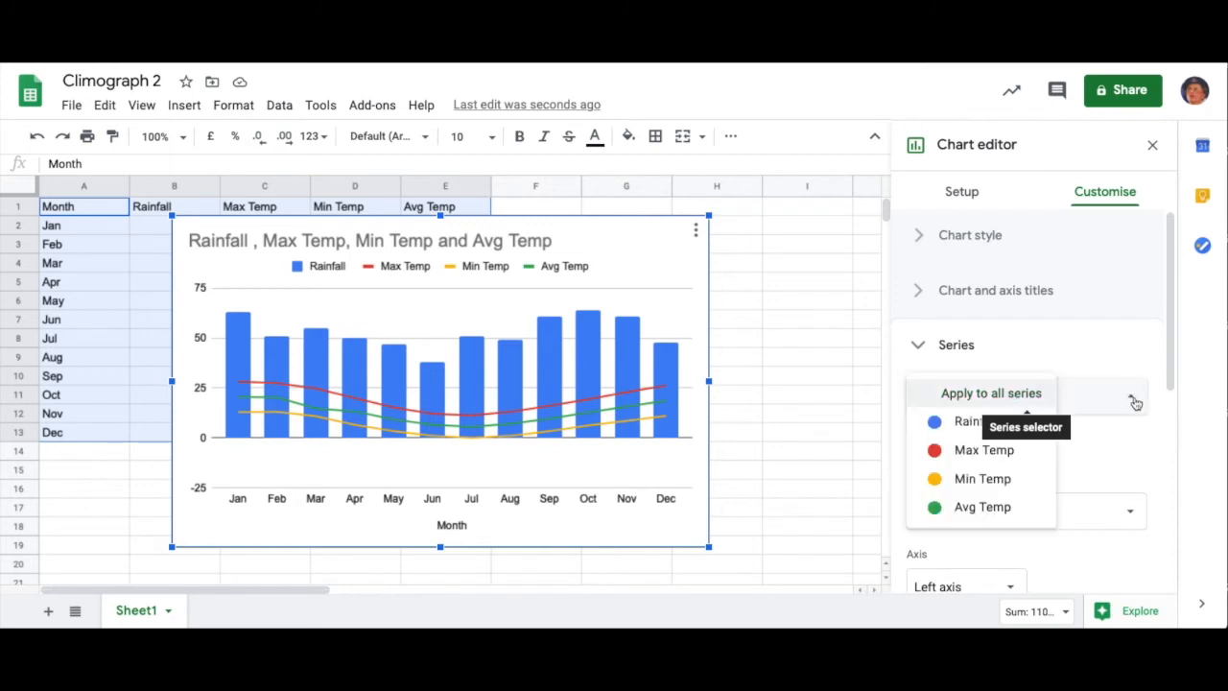
pyautogui.click(1000, 420)
pyautogui.scroll(-3, 1014, 438)
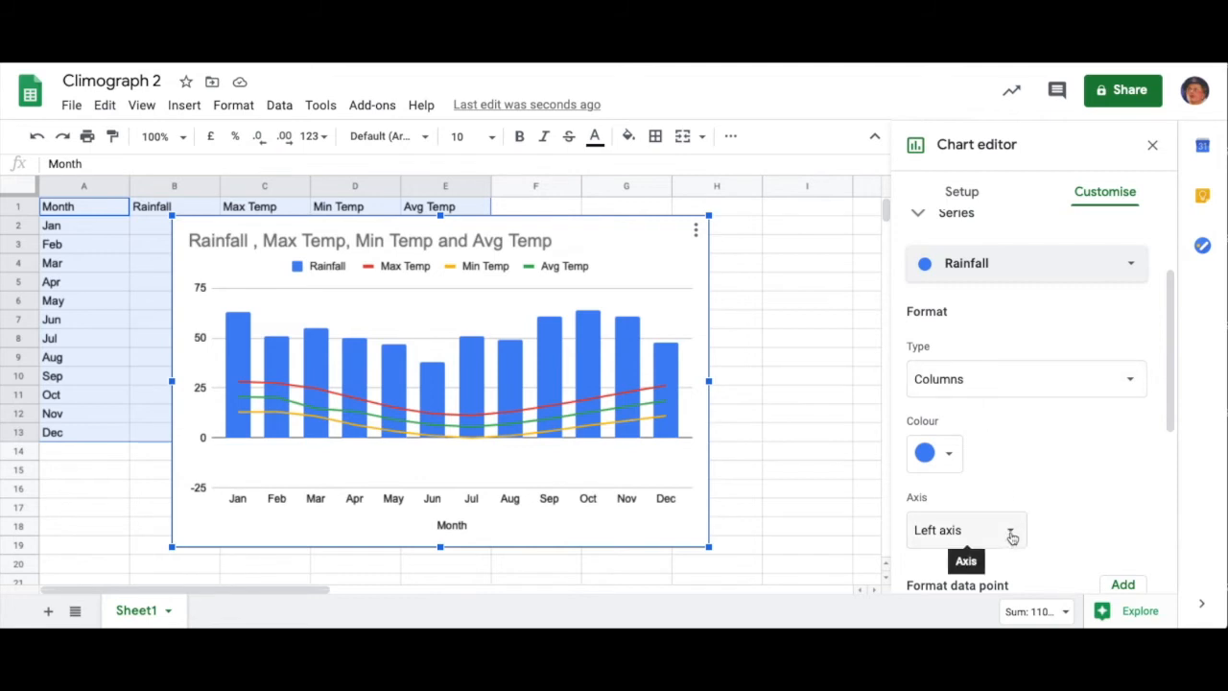
# Try plotting the Avg Temp series on the right axis, and return it to the left axis
pyautogui.click(1138, 269)
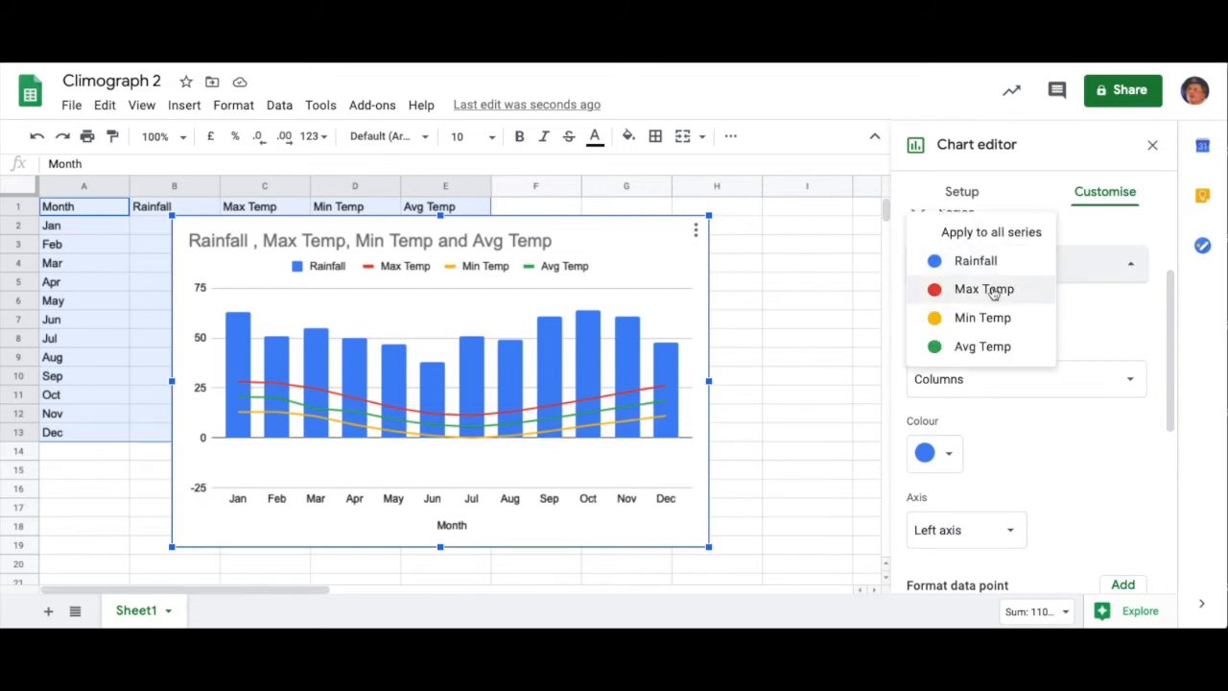
pyautogui.click(998, 352)
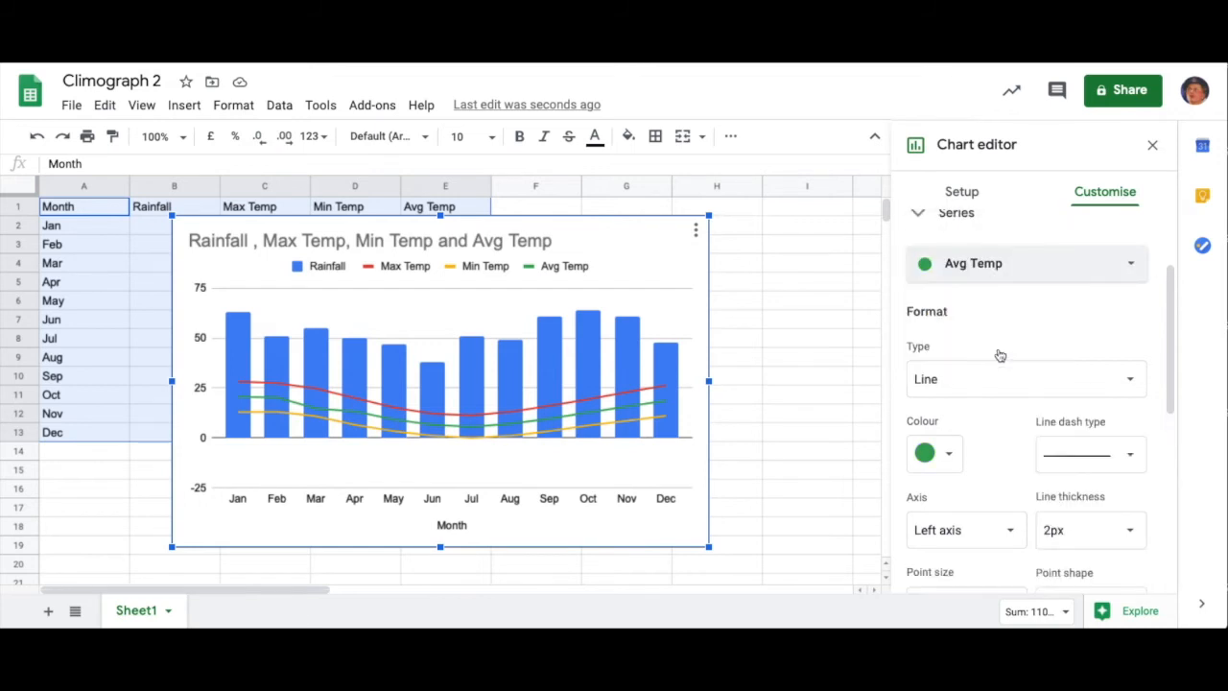
pyautogui.click(1018, 534)
pyautogui.click(969, 555)
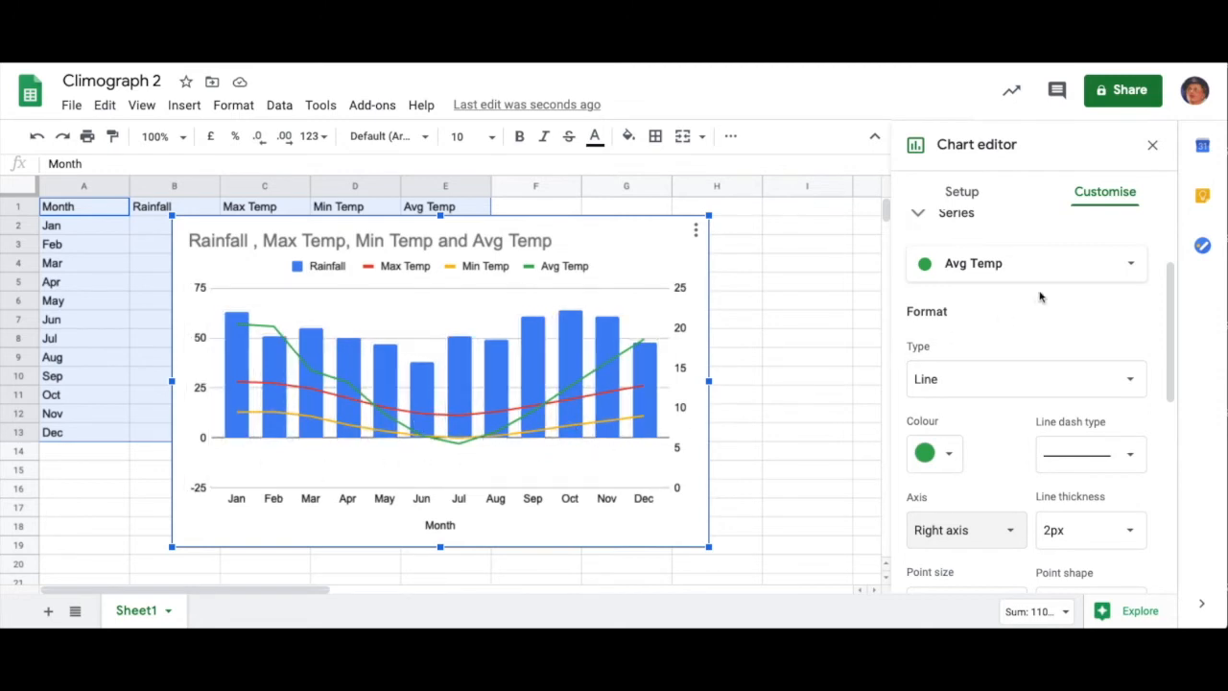
pyautogui.click(1010, 532)
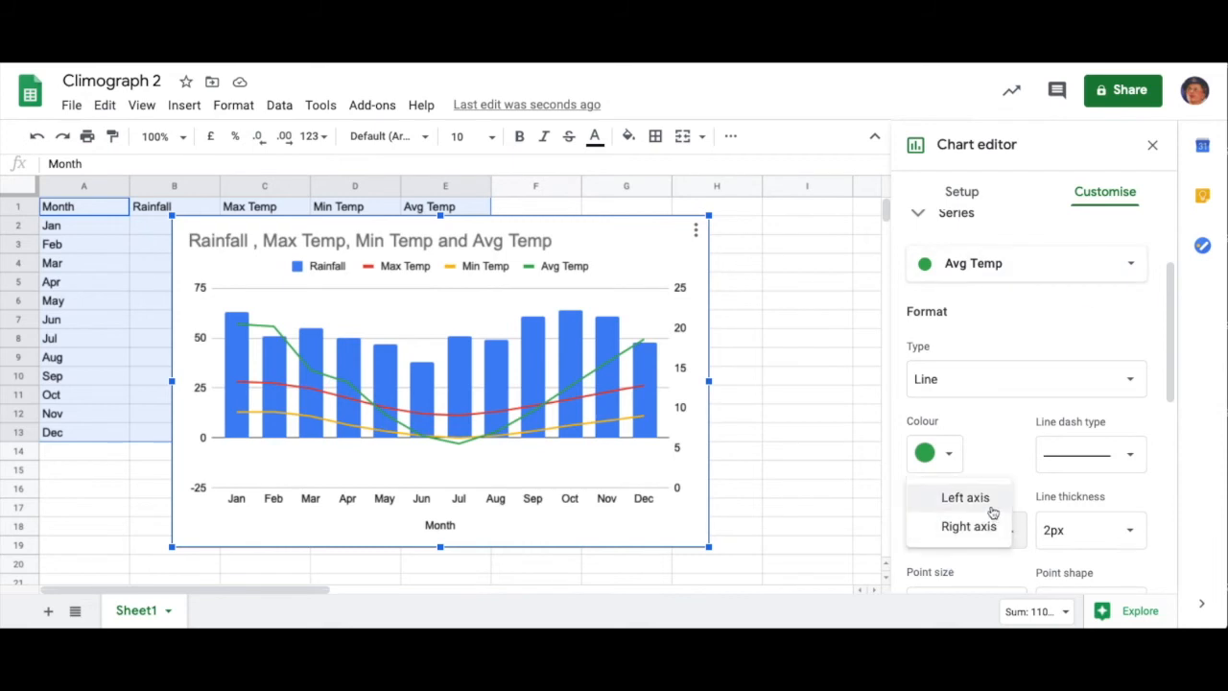
pyautogui.click(993, 509)
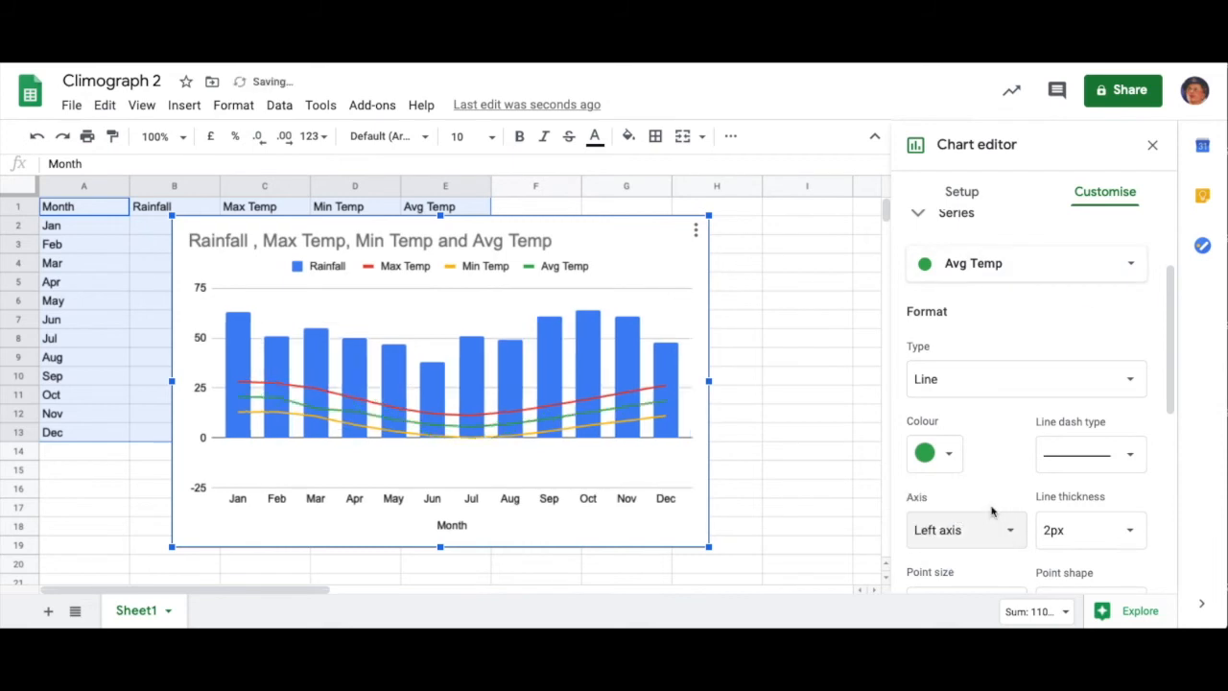
# Assign the Rainfall series to the right axis
pyautogui.click(1139, 265)
pyautogui.click(989, 182)
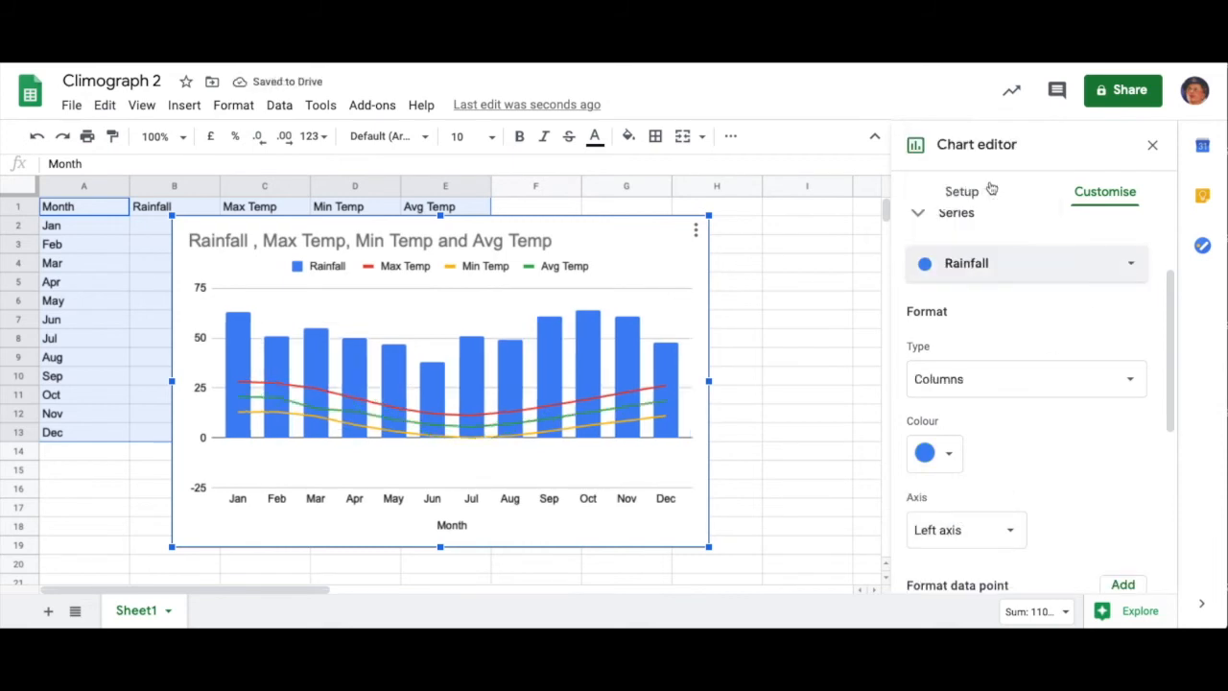
pyautogui.click(1008, 534)
pyautogui.click(971, 554)
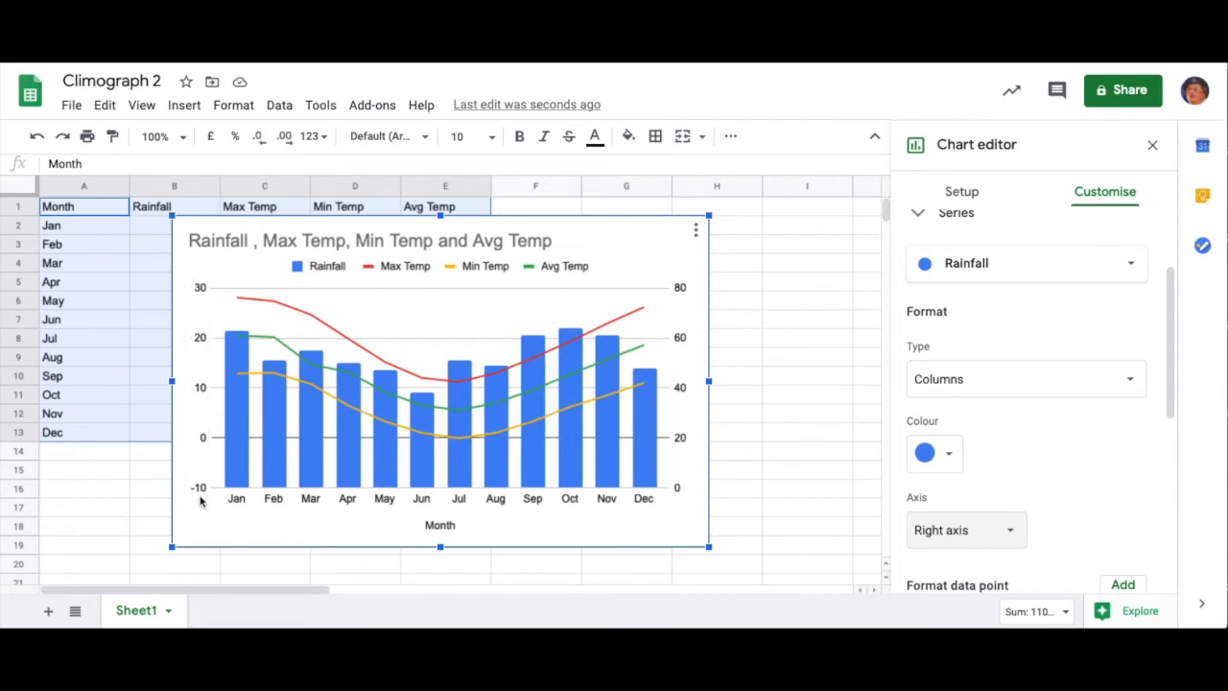
# Give the chart's left vertical axis the title "Temperature (Celsius)"
pyautogui.click(924, 211)
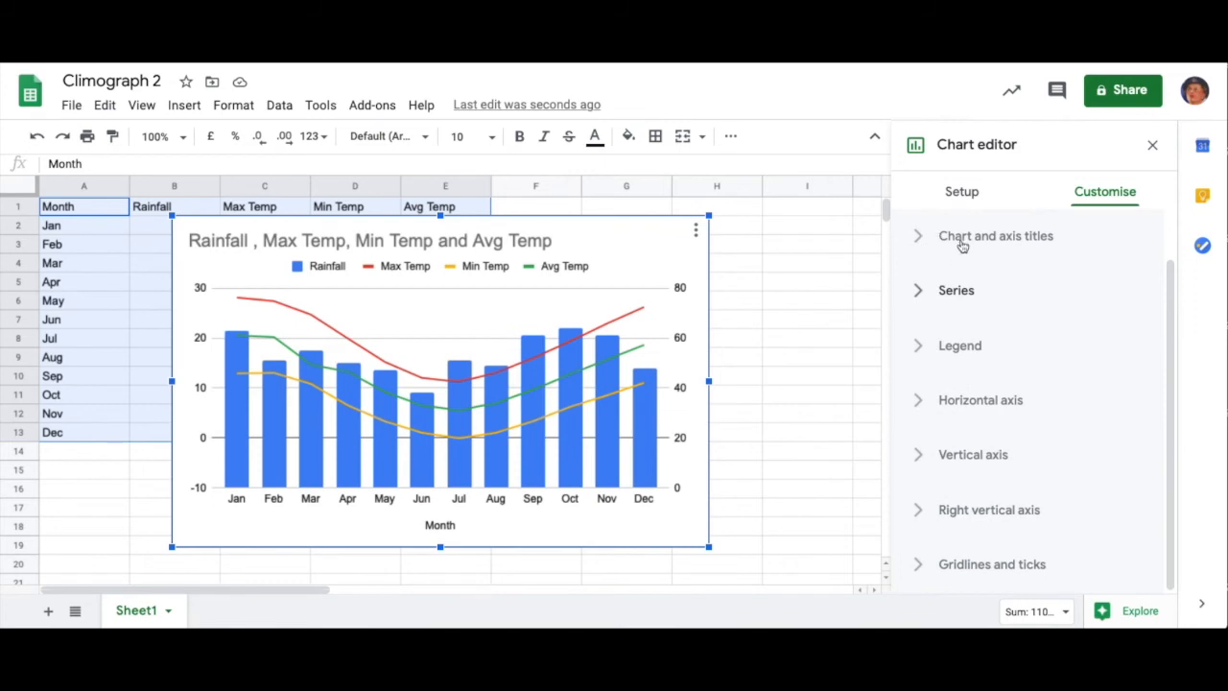
pyautogui.click(918, 237)
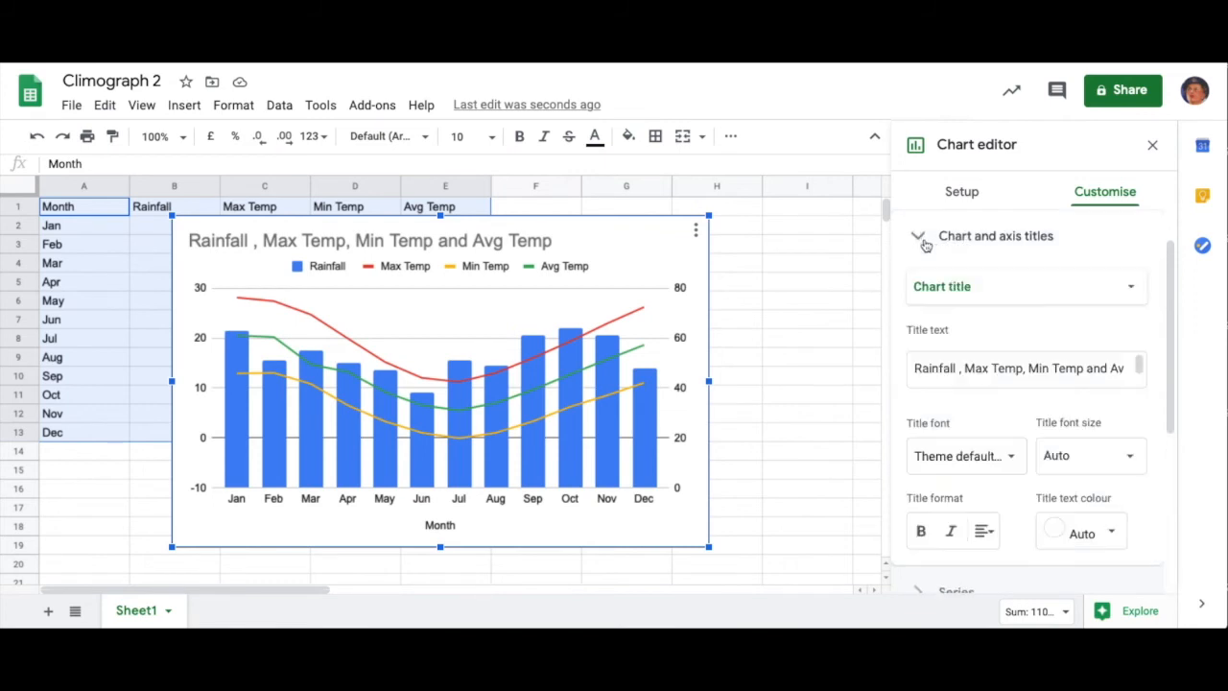
pyautogui.click(1133, 290)
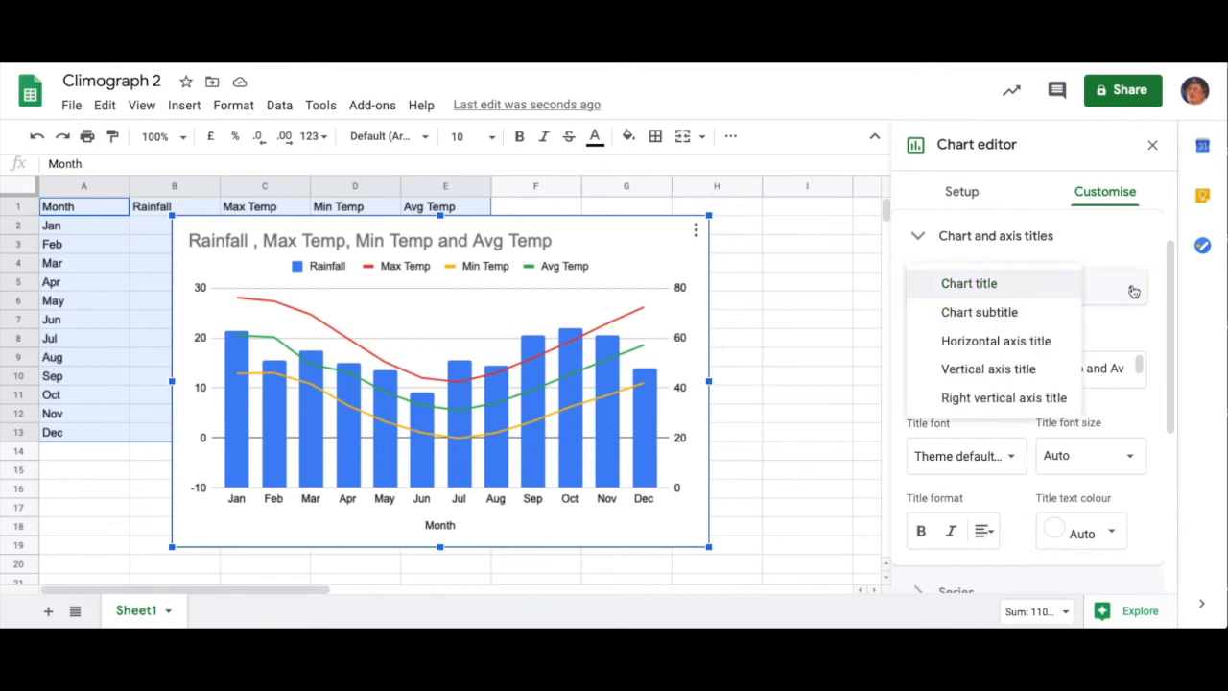
pyautogui.click(1003, 370)
pyautogui.click(1000, 364)
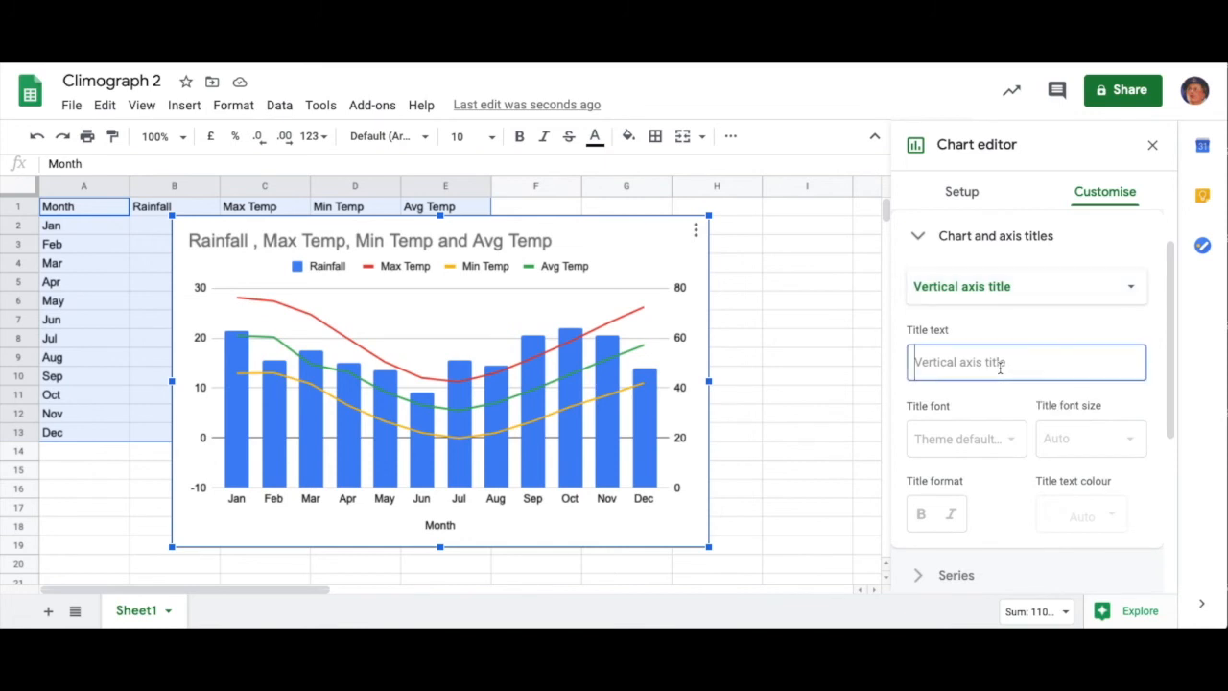
pyautogui.write('Temperature')
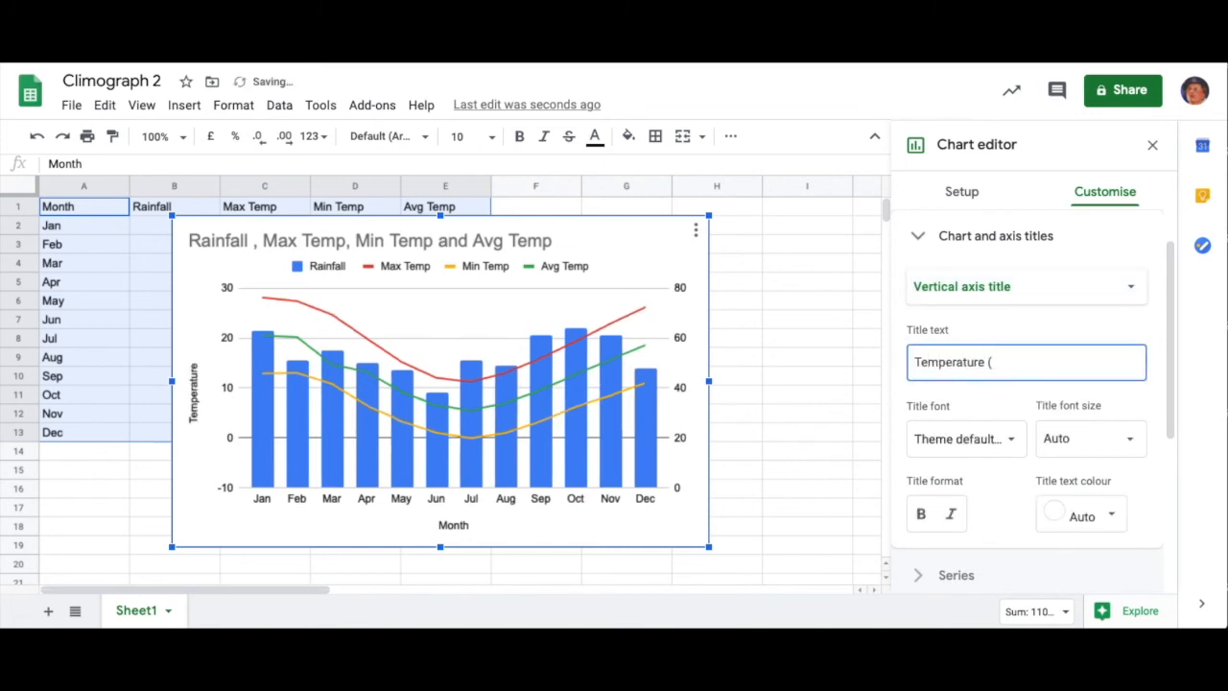
pyautogui.write(' (Ce')
pyautogui.write('lsu')
pyautogui.write('is')
pyautogui.write(')')
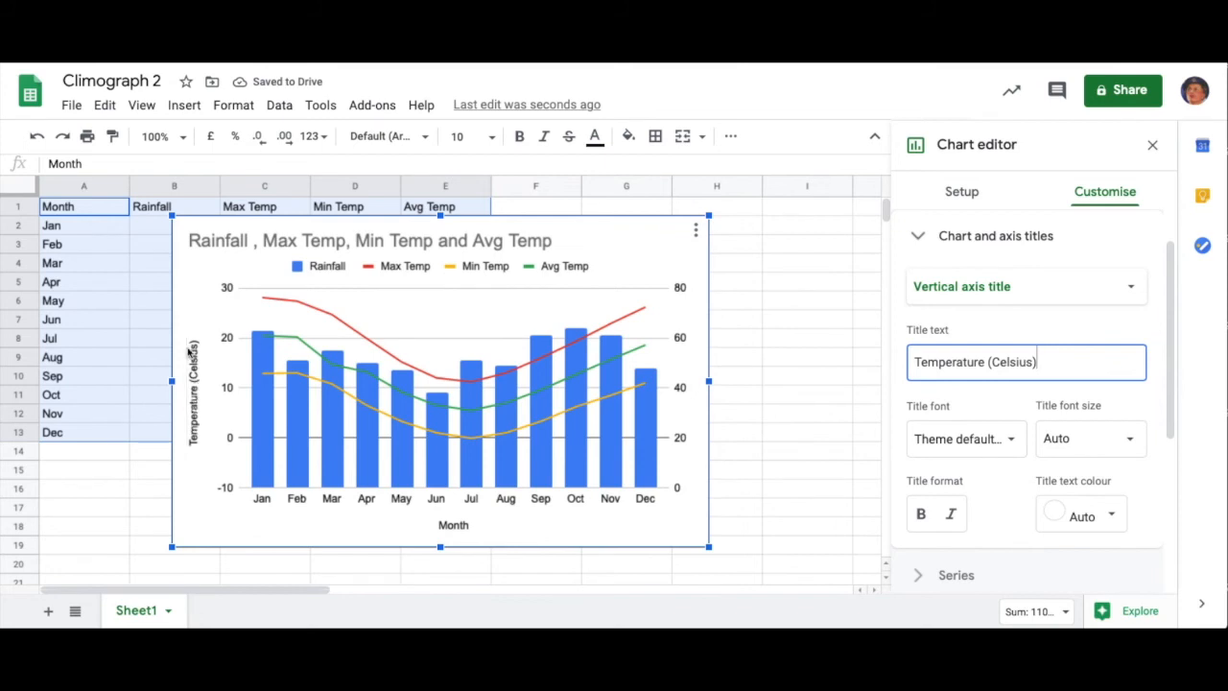
# Title the chart's right vertical axis "Precipitation (mm)" and leave chart editing
pyautogui.scroll(-1, 1053, 474)
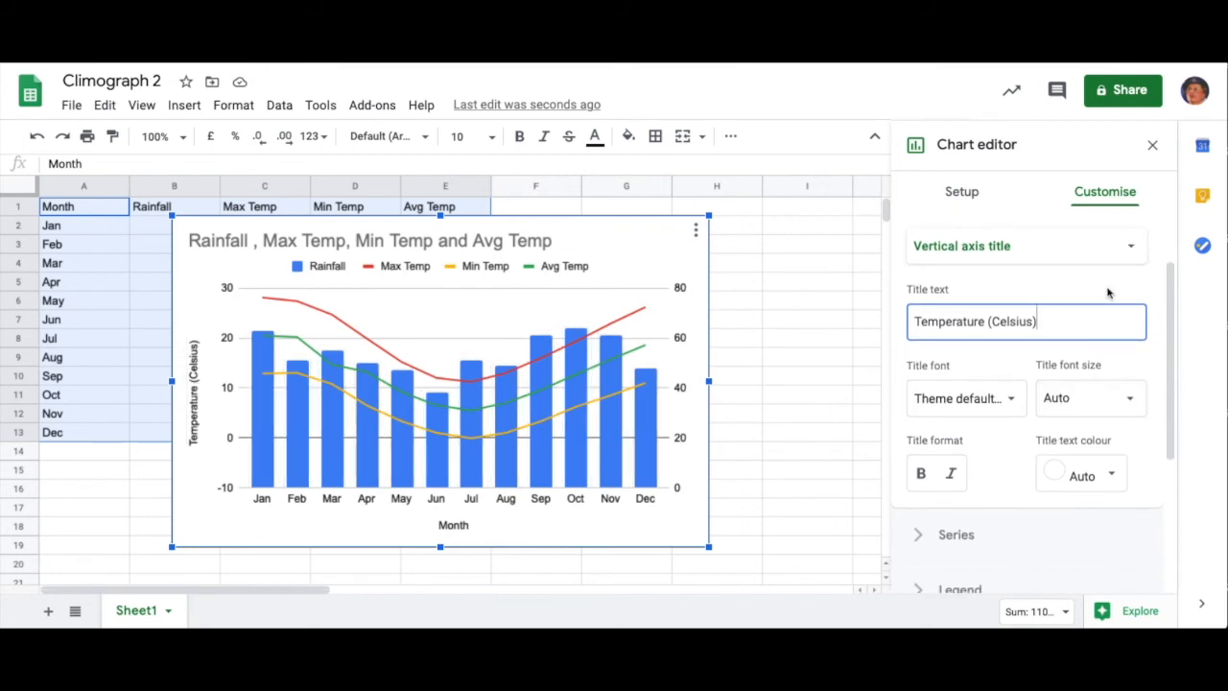
pyautogui.click(1113, 255)
pyautogui.click(1051, 273)
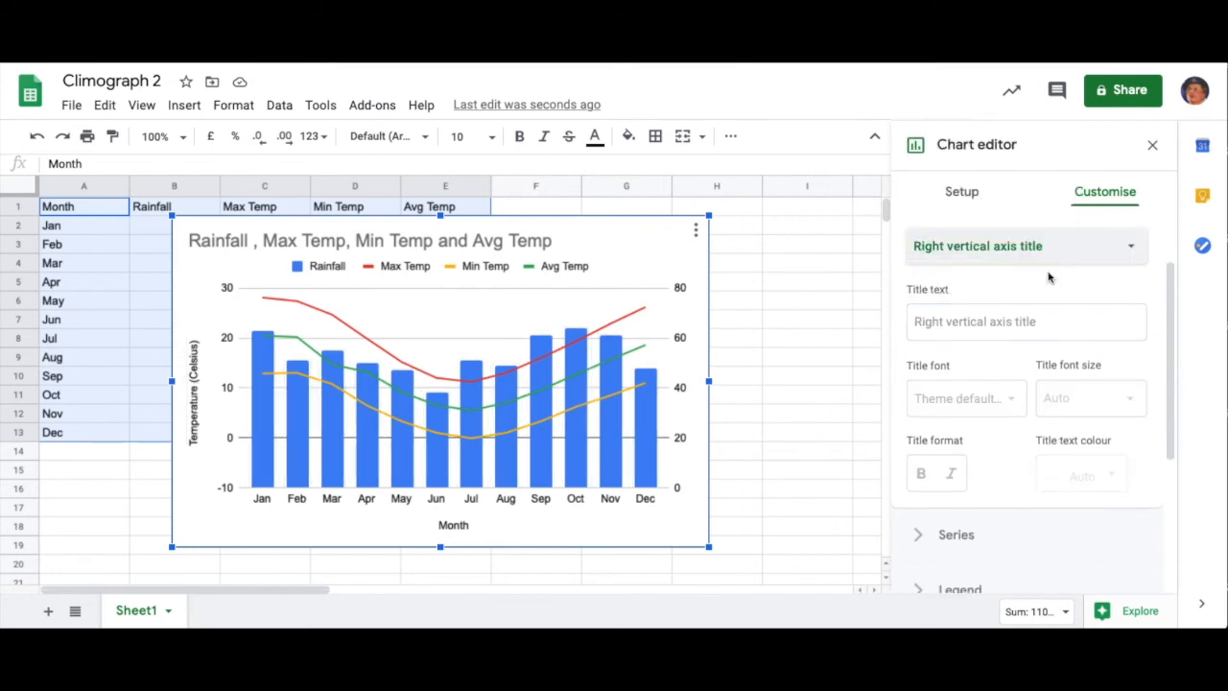
pyautogui.click(985, 324)
pyautogui.write('Pr')
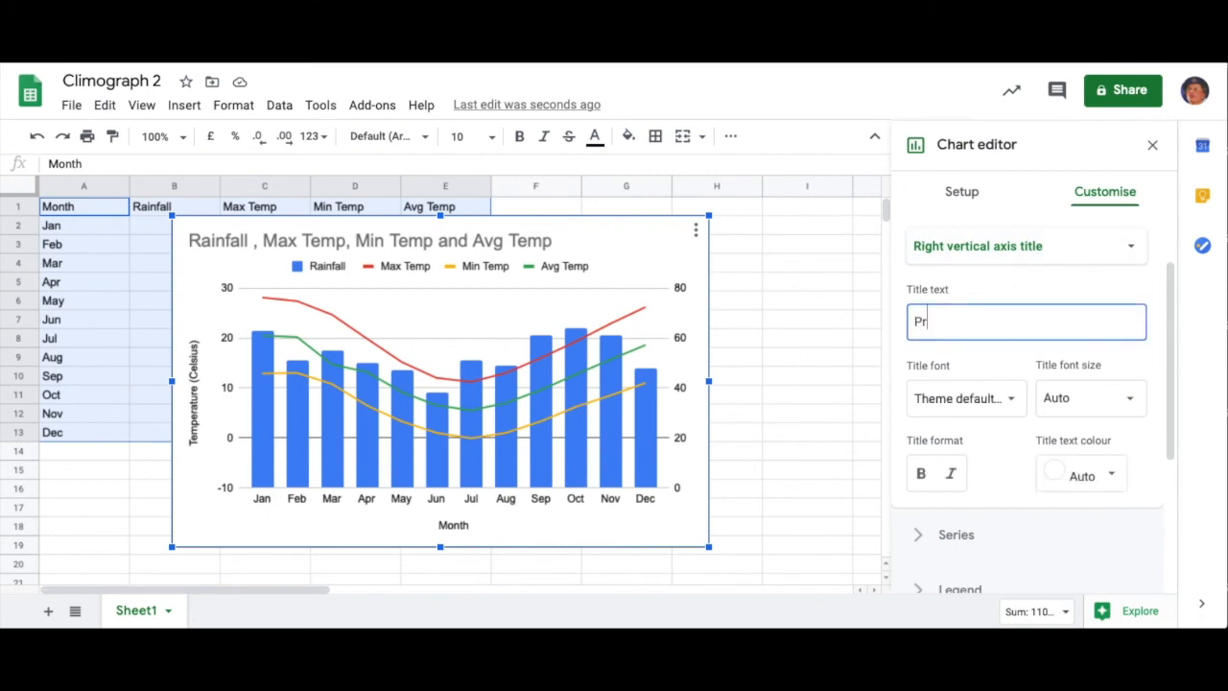
pyautogui.write('ecipitation (mm)')
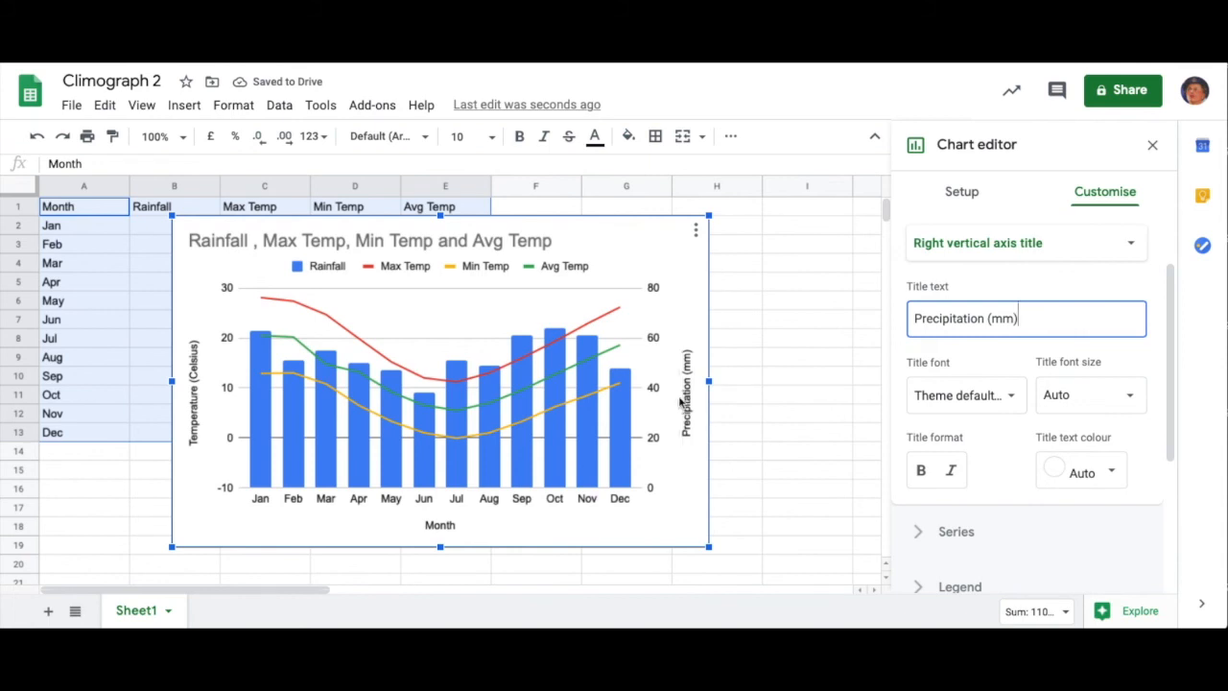
pyautogui.click(804, 412)
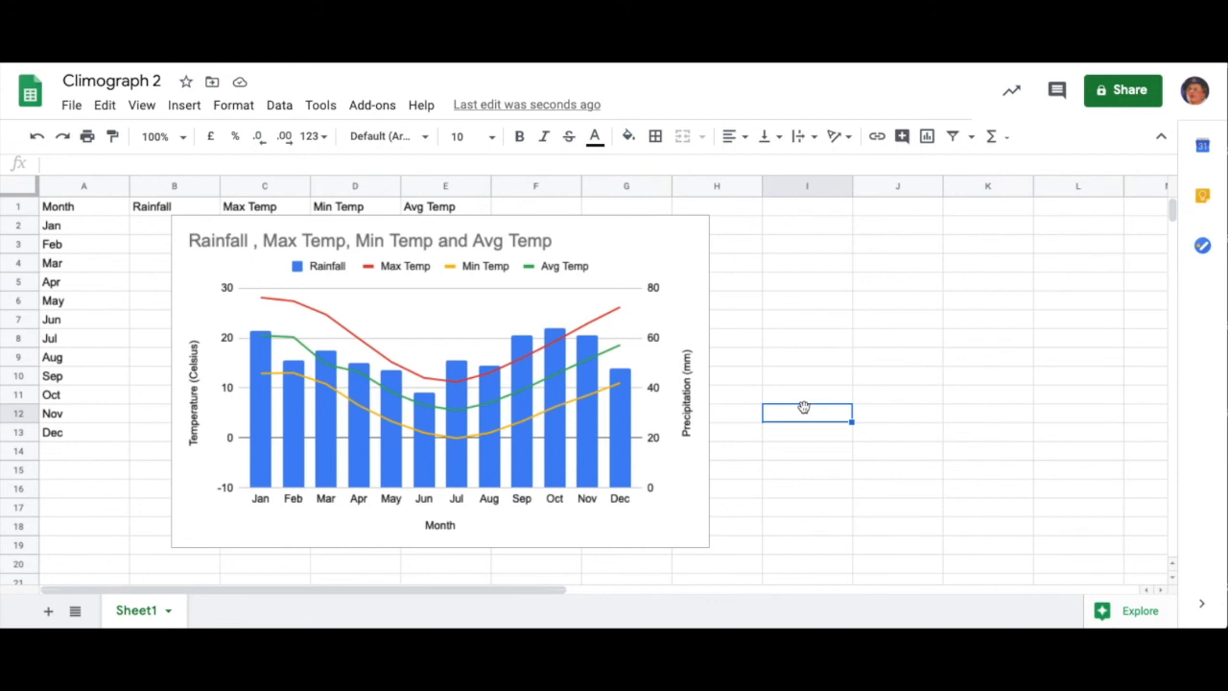
# Reopen the chart for editing and bring up the customisation settings for its chart title
pyautogui.click(490, 244)
pyautogui.click(695, 230)
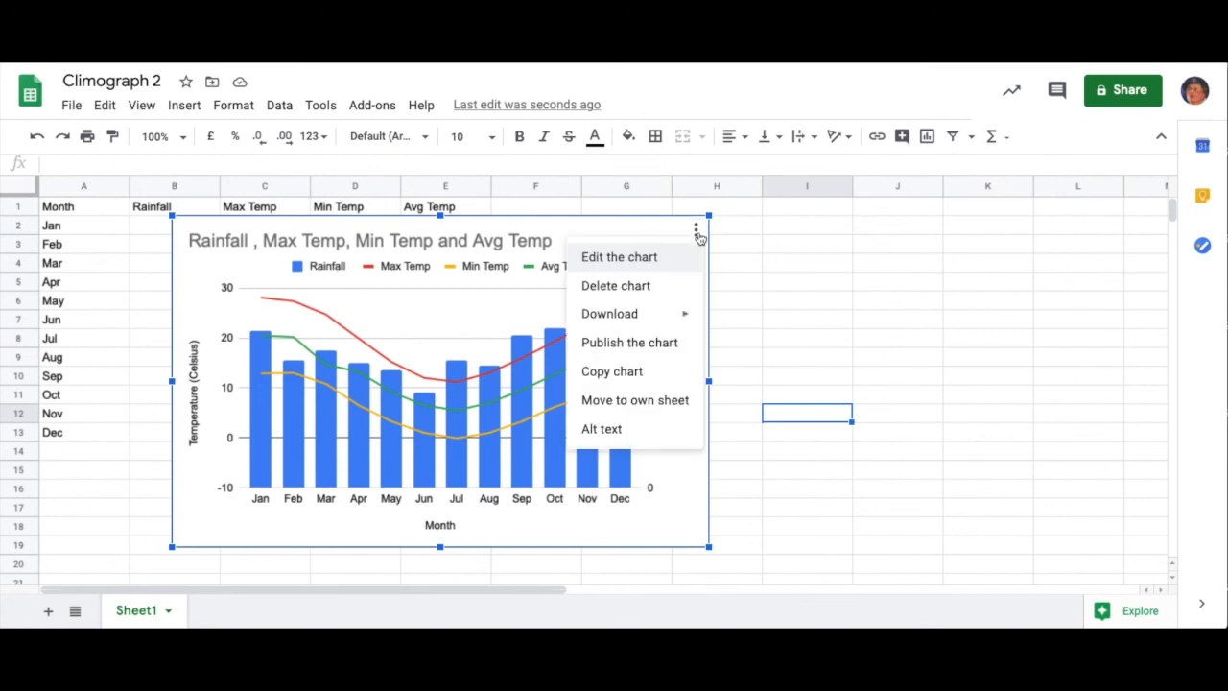
pyautogui.click(649, 261)
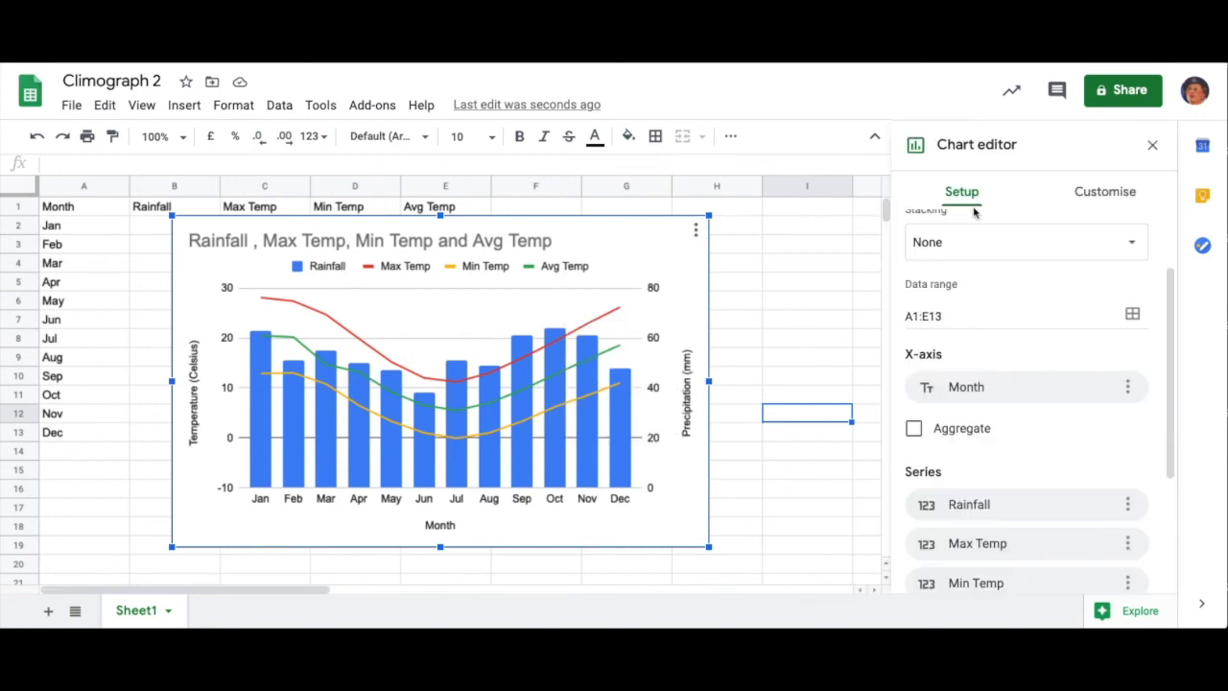
pyautogui.click(1104, 192)
pyautogui.click(1037, 243)
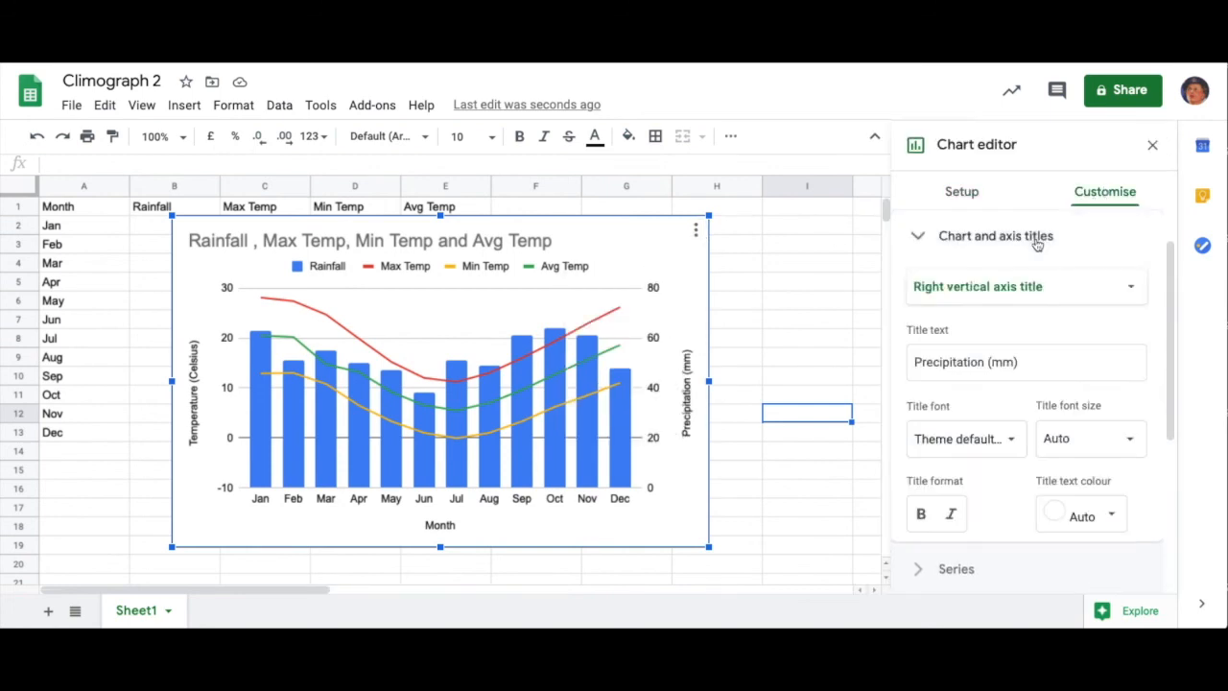
pyautogui.click(989, 288)
pyautogui.click(989, 179)
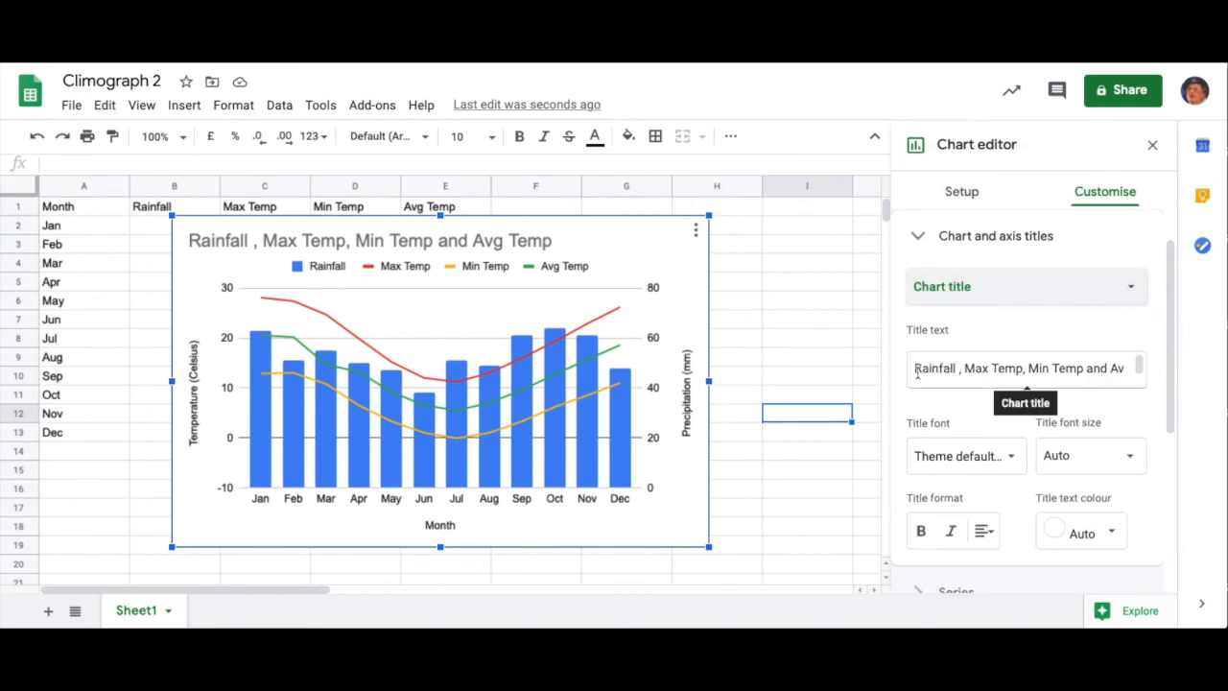
# Replace the chart title text with "Climograph for Canberra" and leave chart editing
pyautogui.moveTo(918, 375); pyautogui.dragTo(1214, 370)
pyautogui.press('Delete')
pyautogui.press('Delete')
pyautogui.press('Delete')
pyautogui.press('Delete')
pyautogui.press('Delete')
pyautogui.press('Delete')
pyautogui.press('Delete')
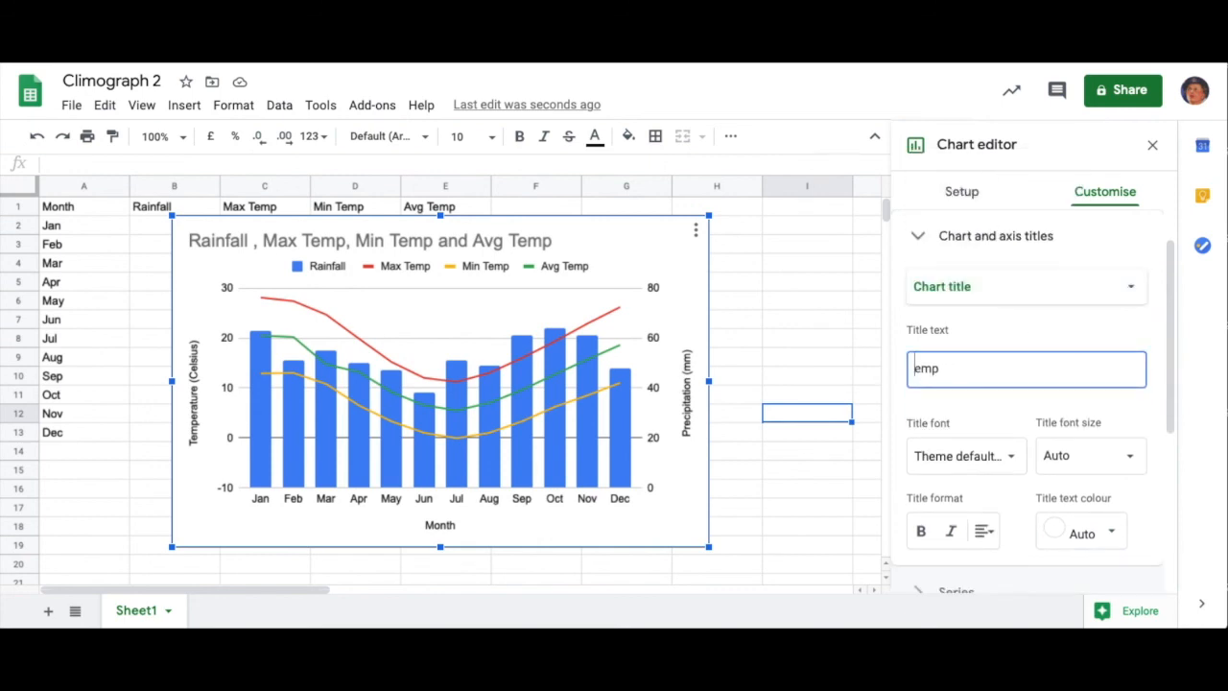
pyautogui.write('Clim')
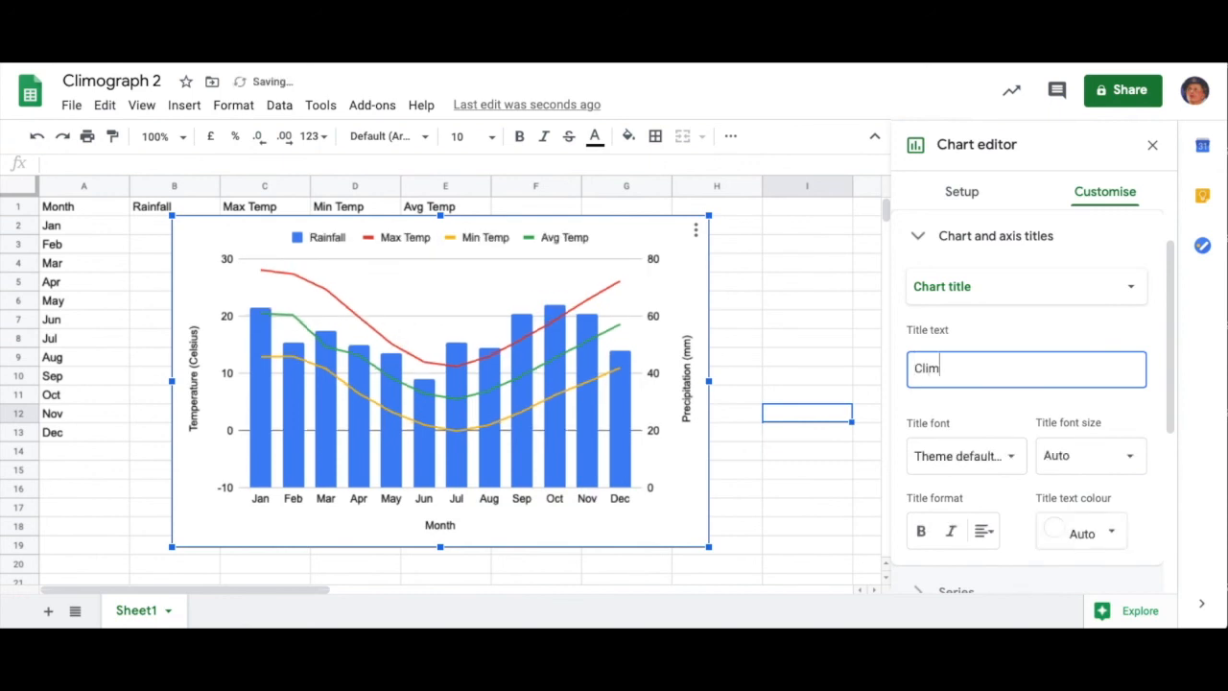
pyautogui.write('ograph for Canberra')
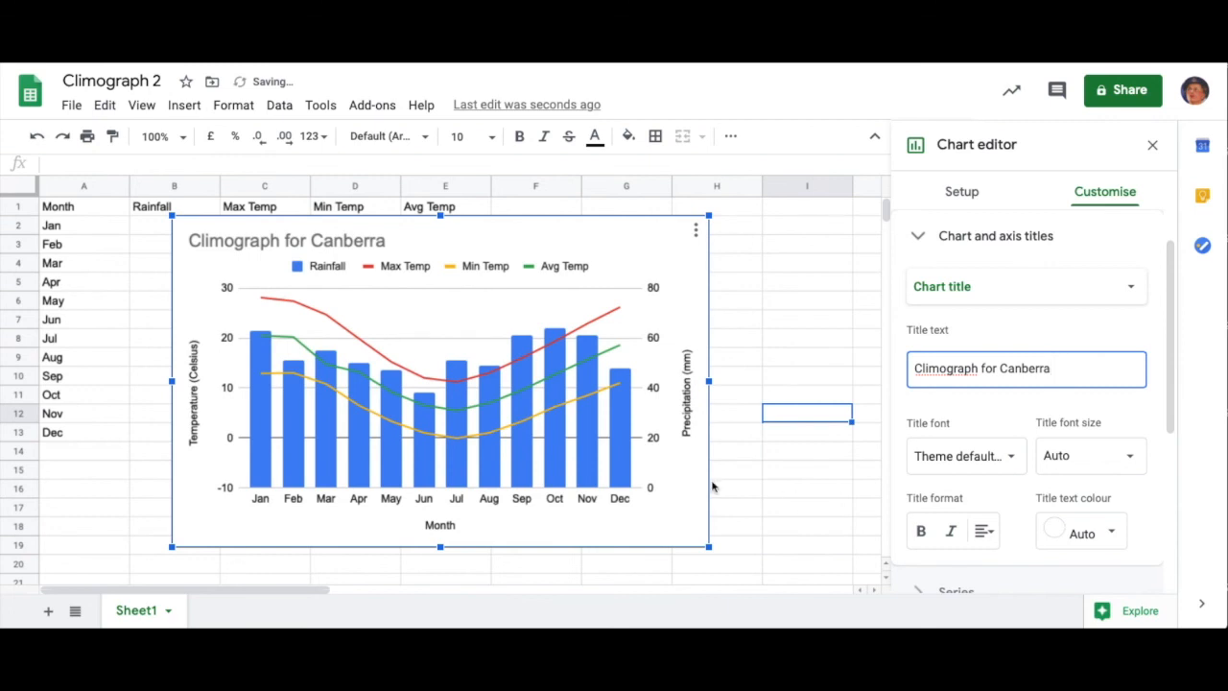
pyautogui.click(811, 338)
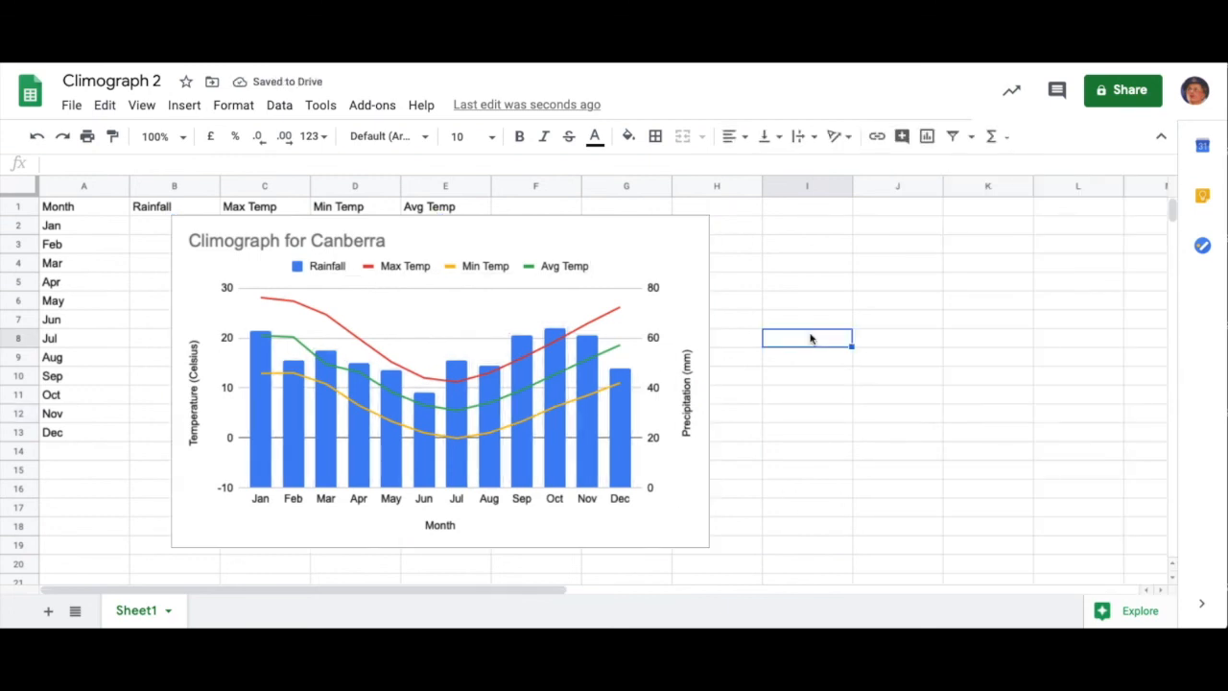
# Move the climograph off the data table into the empty cells beside it, starting around row 3 of column F
pyautogui.moveTo(619, 227); pyautogui.dragTo(972, 295)
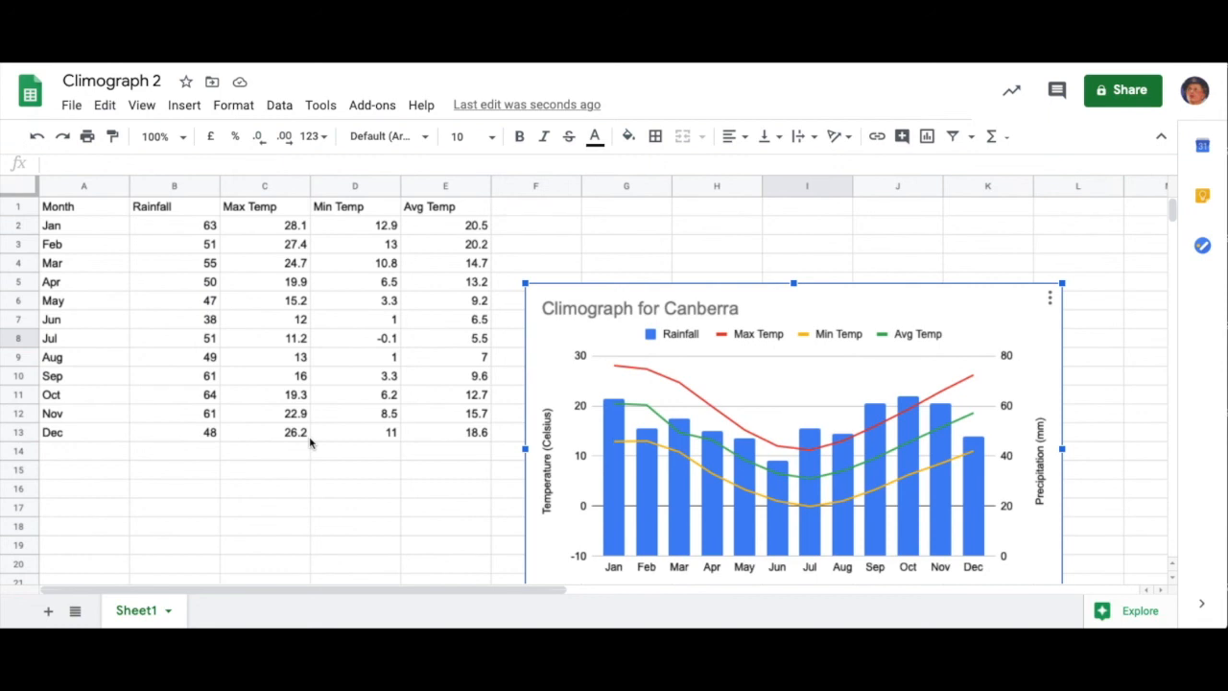
pyautogui.moveTo(810, 307); pyautogui.dragTo(795, 260)
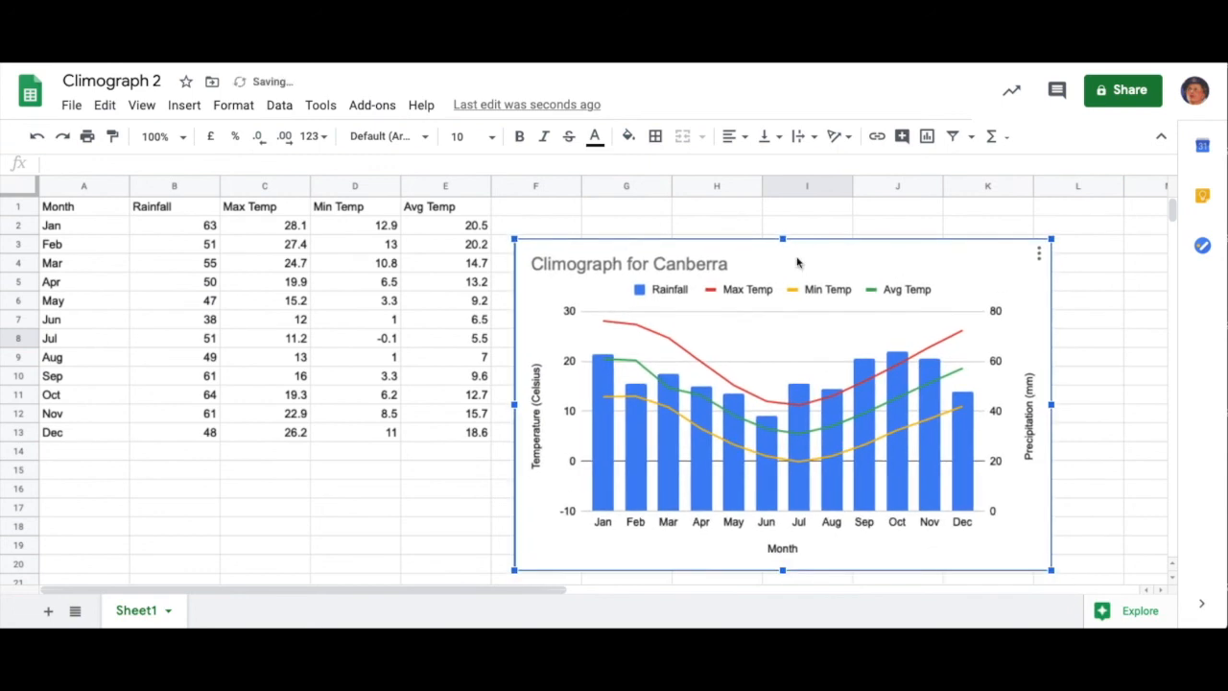